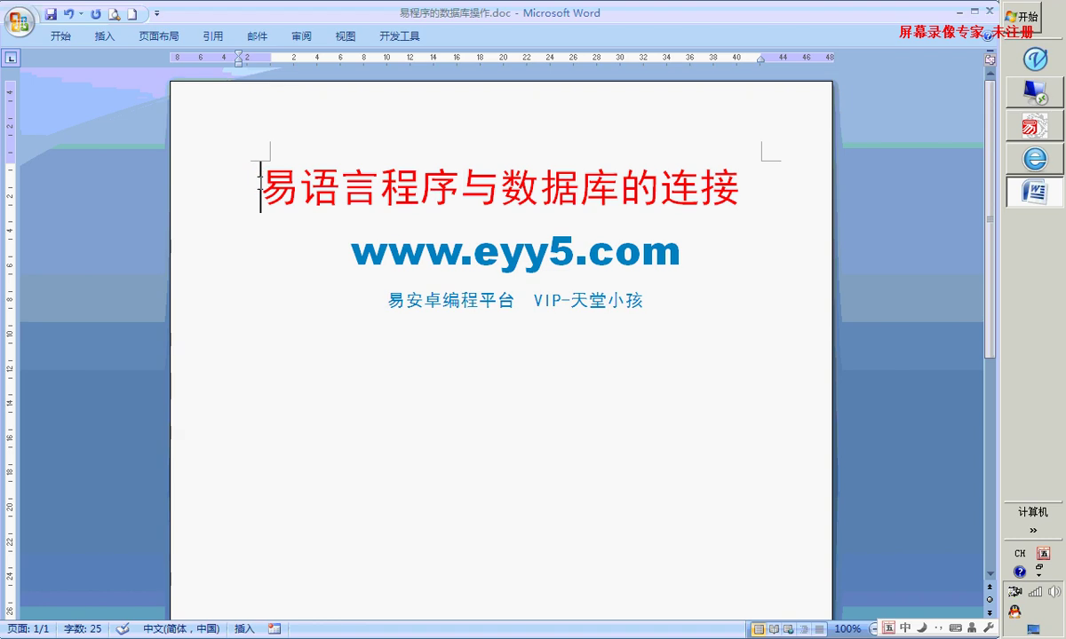
# Select the red title text, extend the selection to the whole title, then deselect it
pyautogui.moveTo(778, 178); pyautogui.dragTo(736, 187)
pyautogui.click(264, 191)
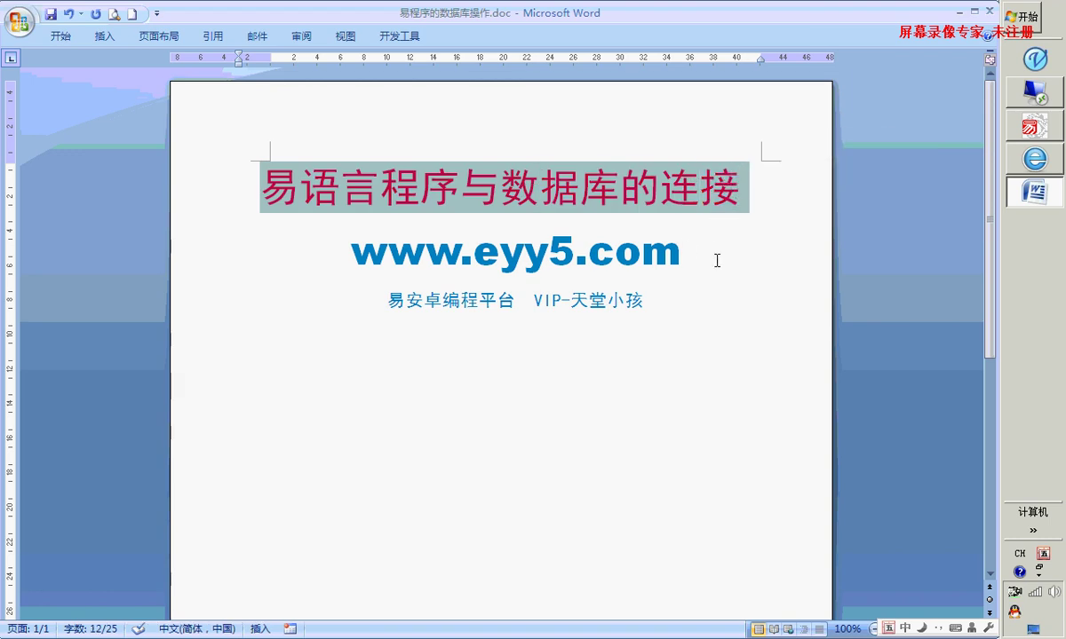
pyautogui.click(689, 390)
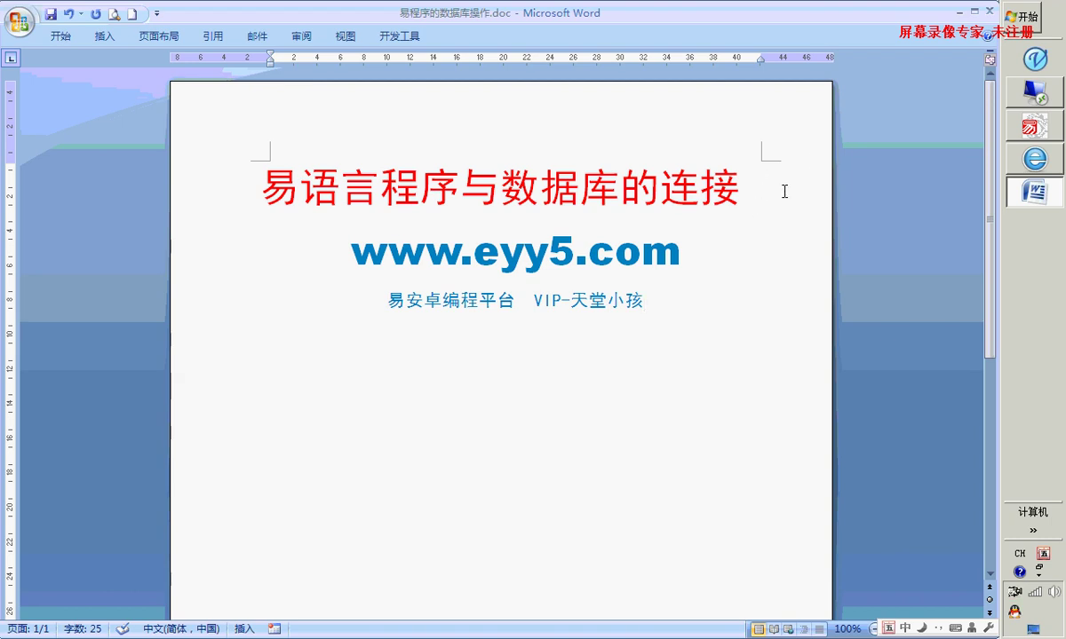
# Unlock the remote Windows Server 2008 session with the Administrator password
pyautogui.moveTo(1041, 103)
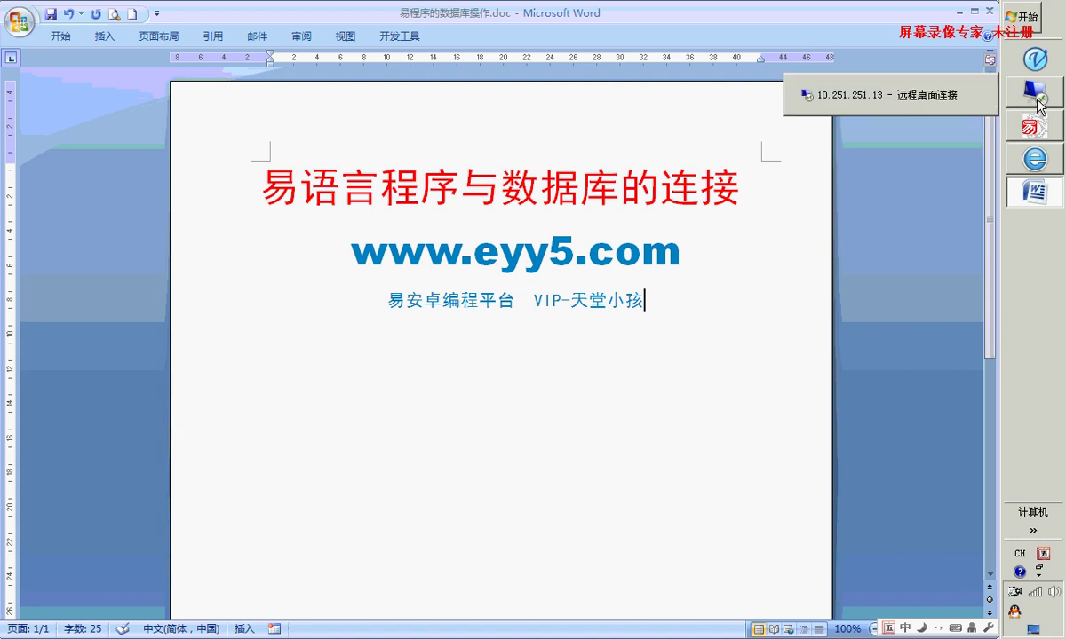
pyautogui.click(907, 97)
pyautogui.click(532, 433)
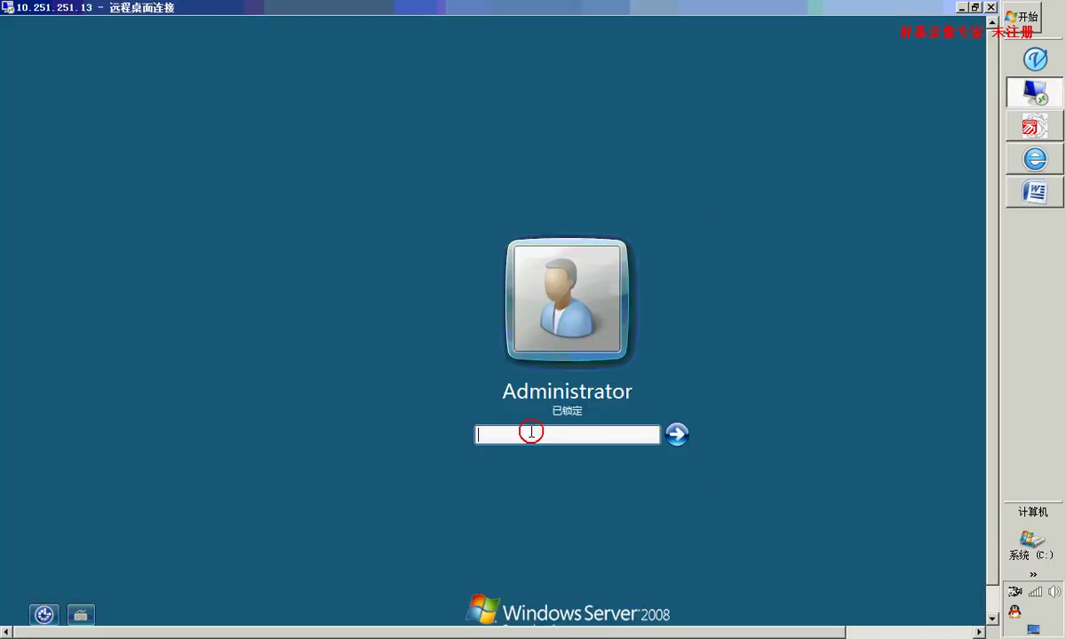
pyautogui.write('******')
pyautogui.press('Return')
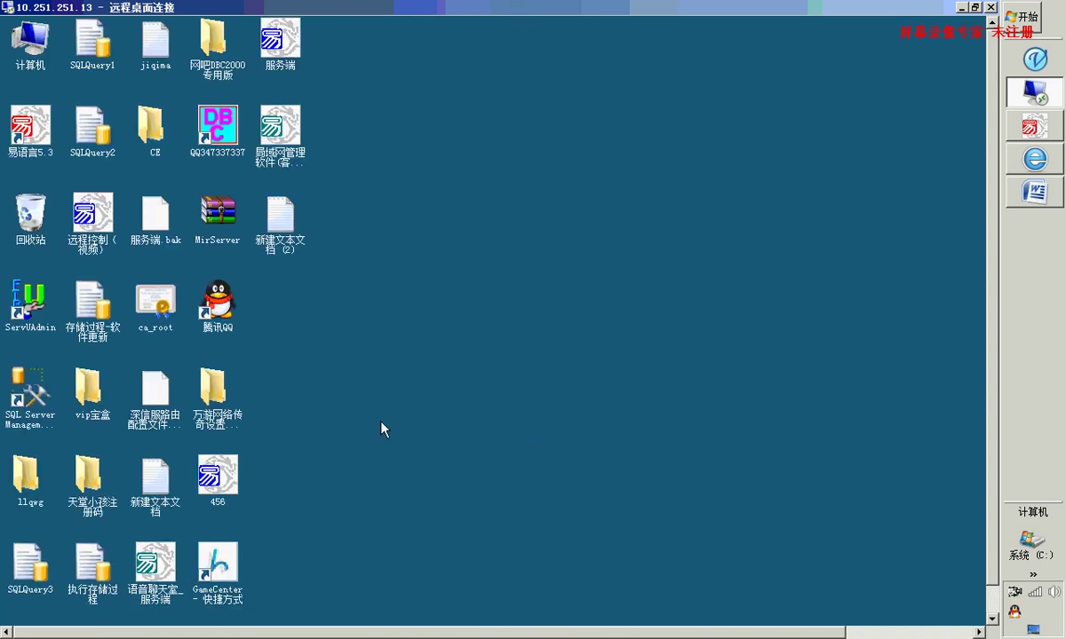
pyautogui.click(40, 425)
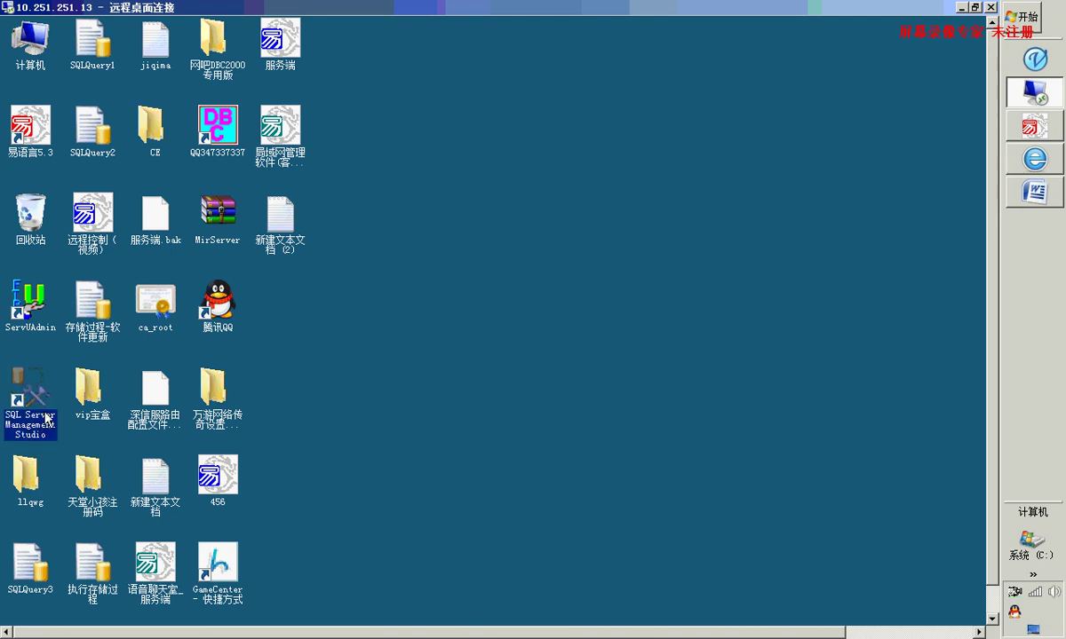
# Launch SQL Server Management Studio and connect as sa to WIN-2JWGSN30DNL with SQL Server authentication
pyautogui.doubleClick(55, 438)
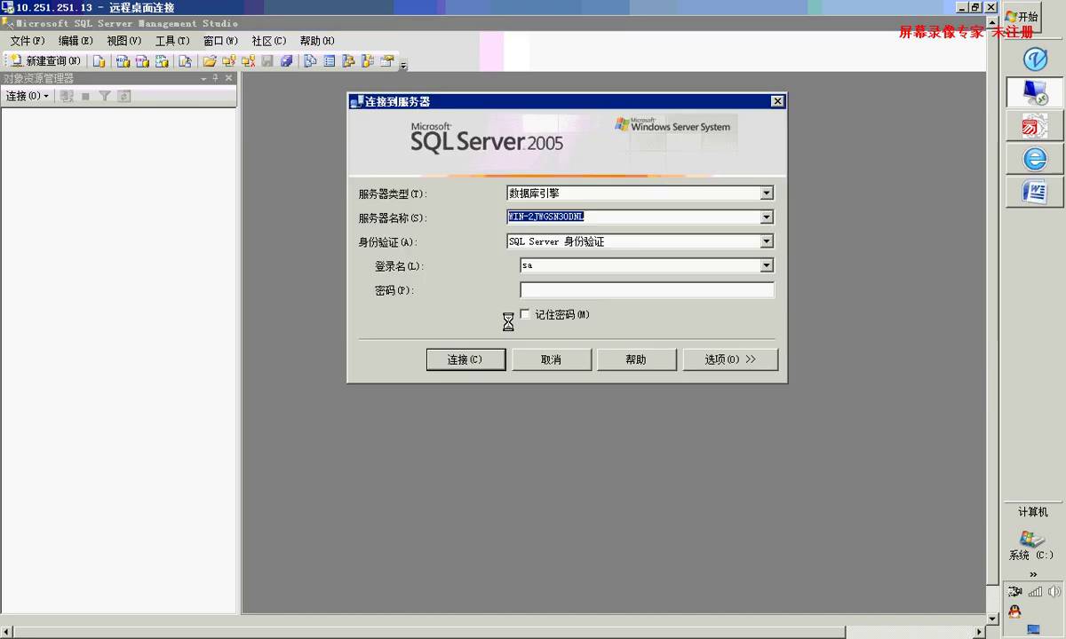
pyautogui.click(554, 294)
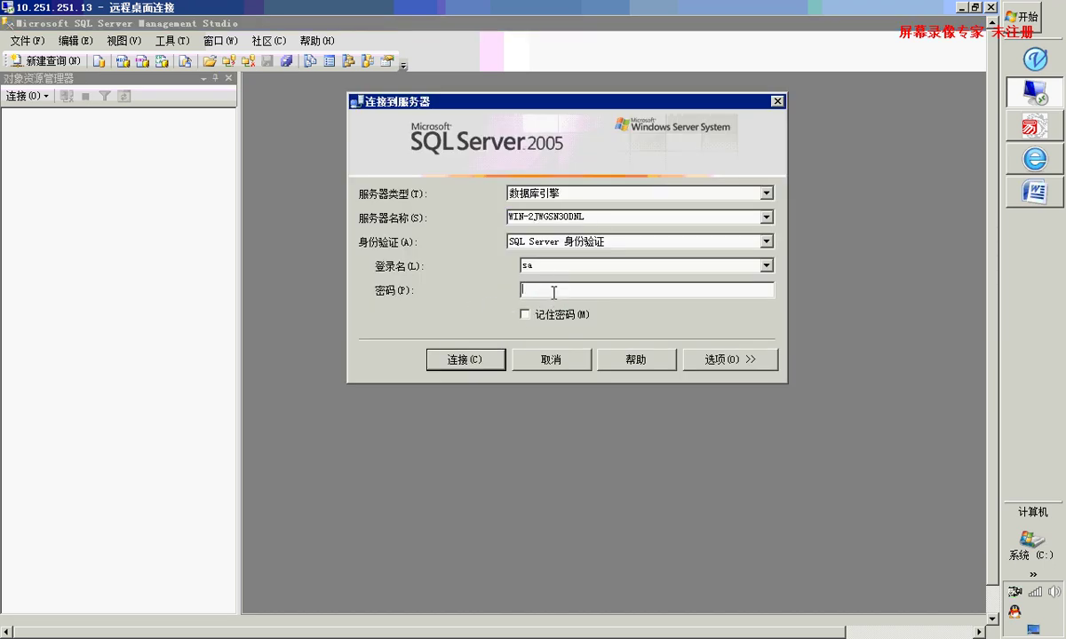
pyautogui.write('****')
pyautogui.press('Return')
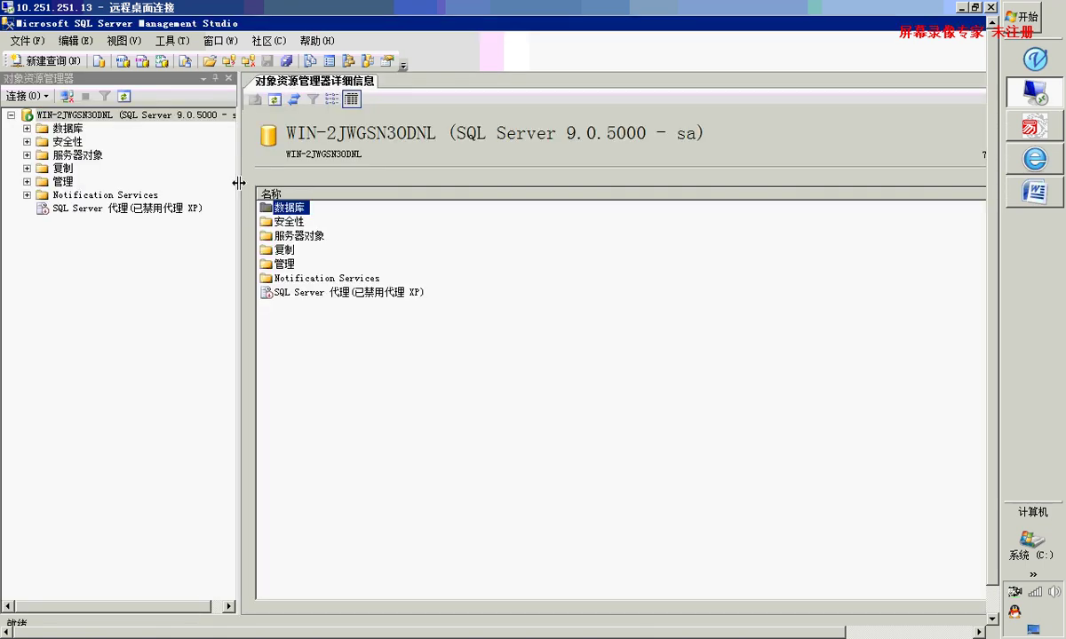
# Expand 数据库, browse the system databases, ntjx and Upsoftzxq, then right-click the 数据库 folder
pyautogui.moveTo(632, 631); pyautogui.dragTo(533, 627)
pyautogui.click(27, 129)
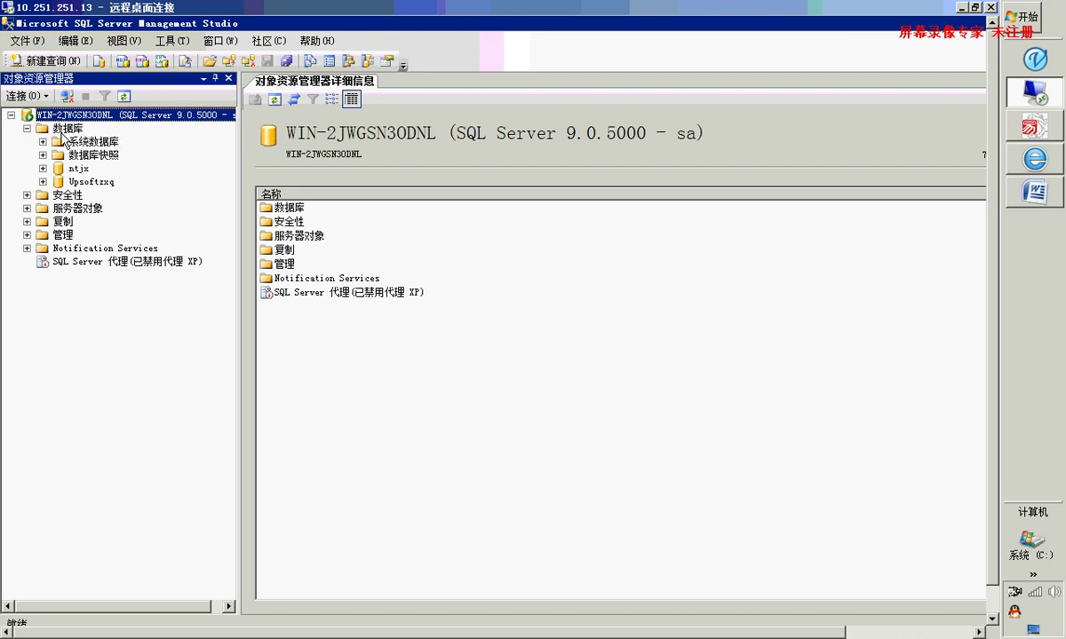
pyautogui.click(54, 129)
pyautogui.click(98, 143)
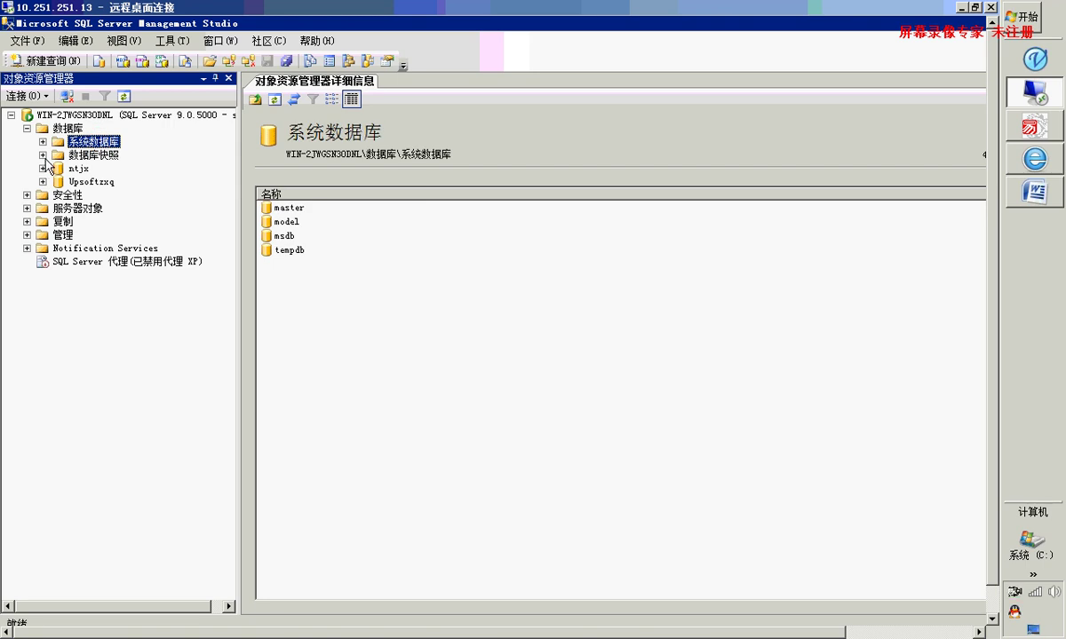
pyautogui.click(80, 169)
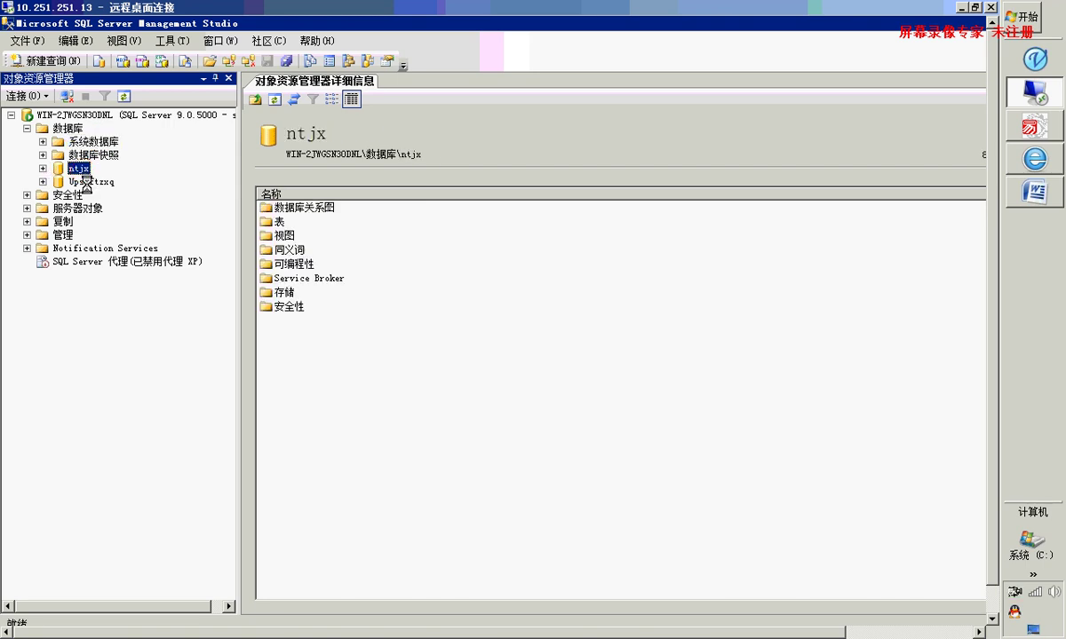
pyautogui.click(88, 181)
pyautogui.press('Up')
pyautogui.click(96, 181)
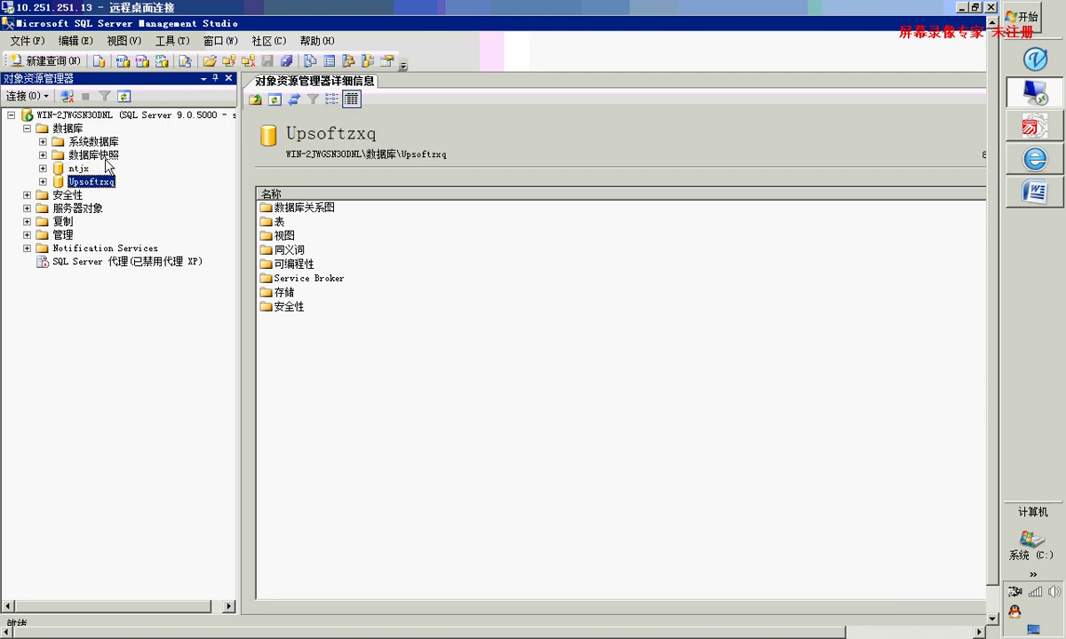
pyautogui.rightClick(74, 130)
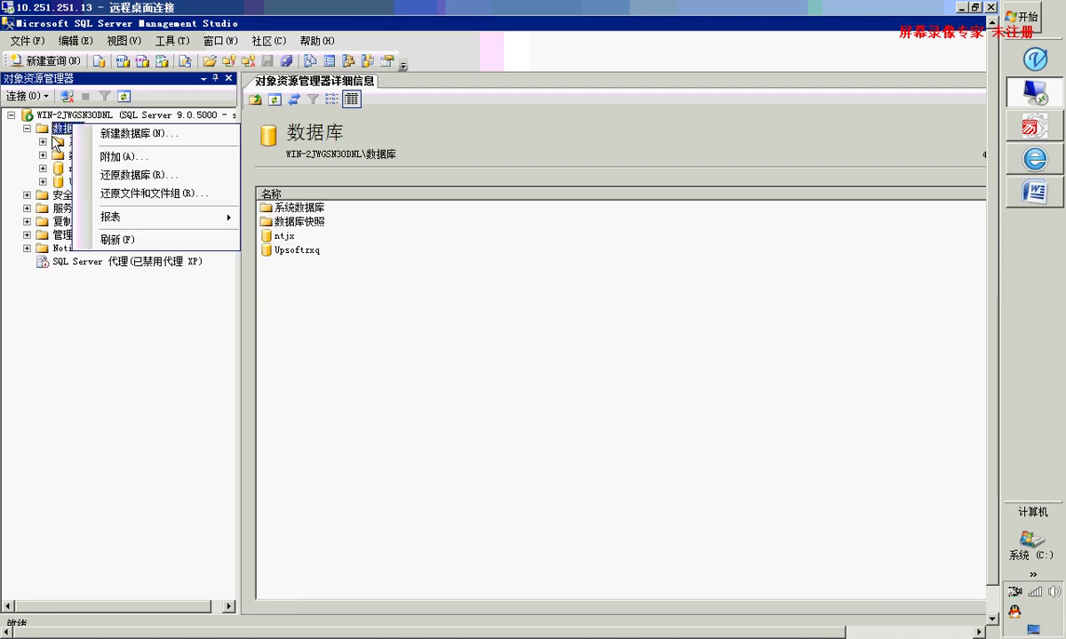
# Start a new database from the 数据库 context menu and name it XueXiYiYuYan
pyautogui.click(57, 133)
pyautogui.rightClick(60, 129)
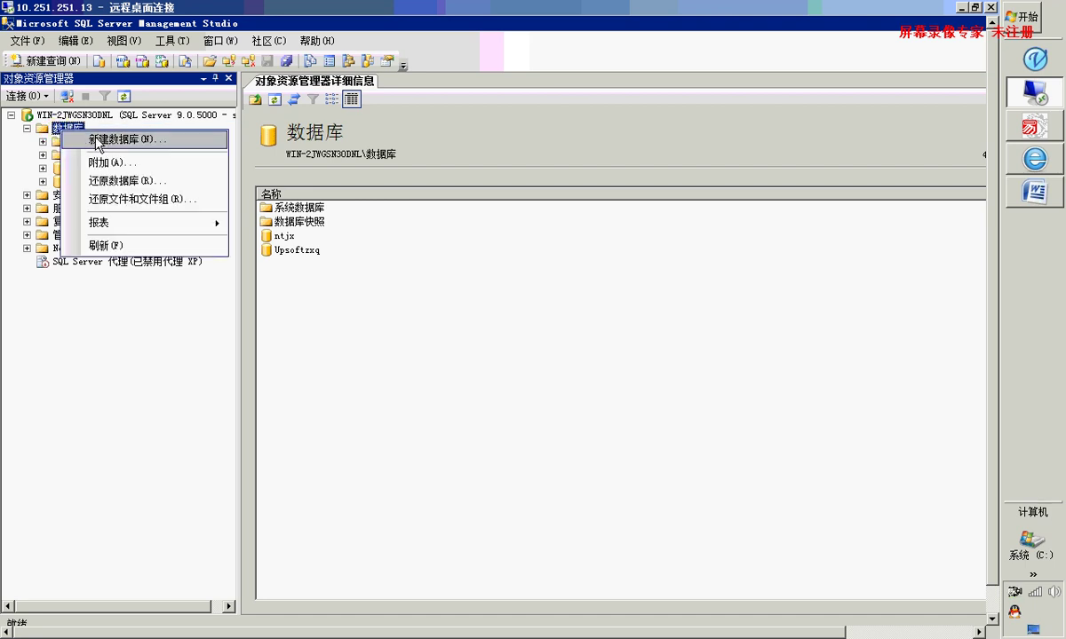
pyautogui.click(109, 141)
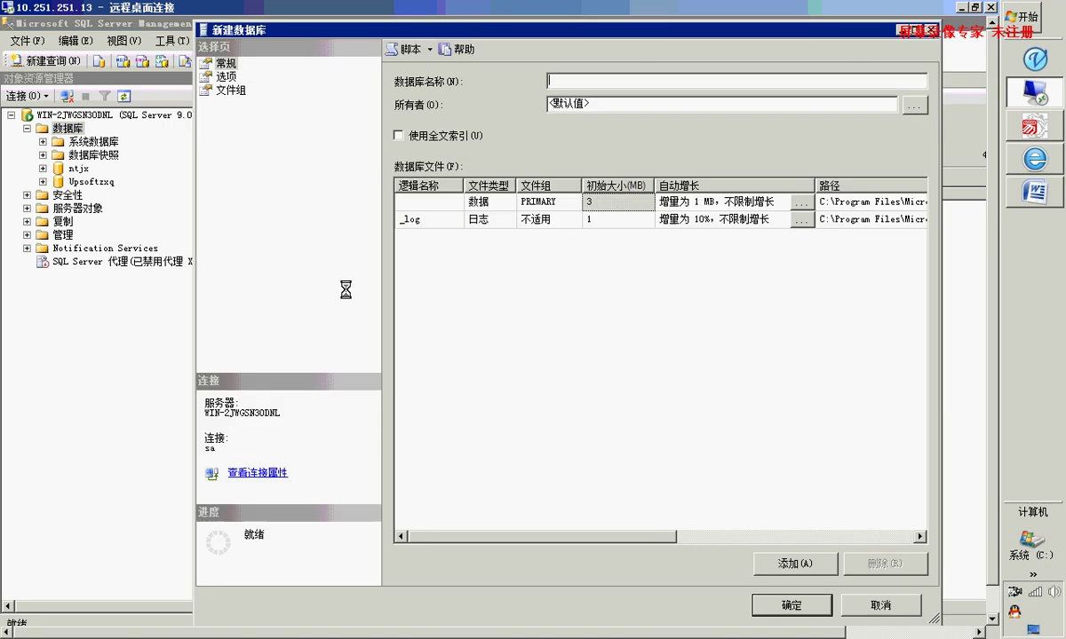
pyautogui.click(580, 81)
pyautogui.write('XueXiYi')
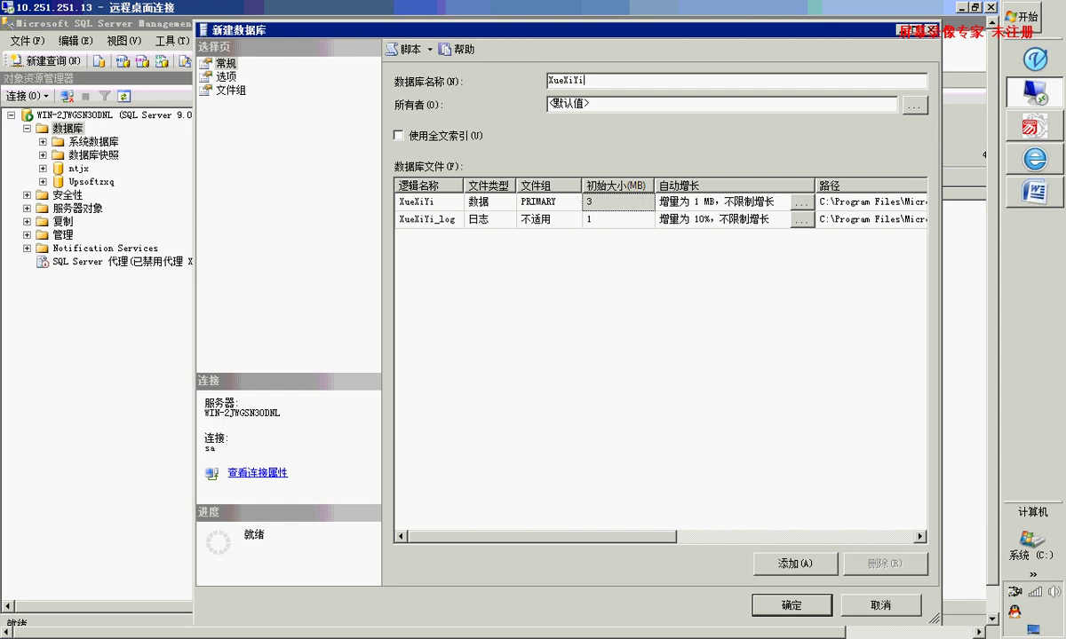
pyautogui.write('YuYan')
# Check the logical names, data file path and initial size, then create XueXiYiYuYan with default settings
pyautogui.click(461, 185)
pyautogui.doubleClick(461, 185)
pyautogui.click(491, 201)
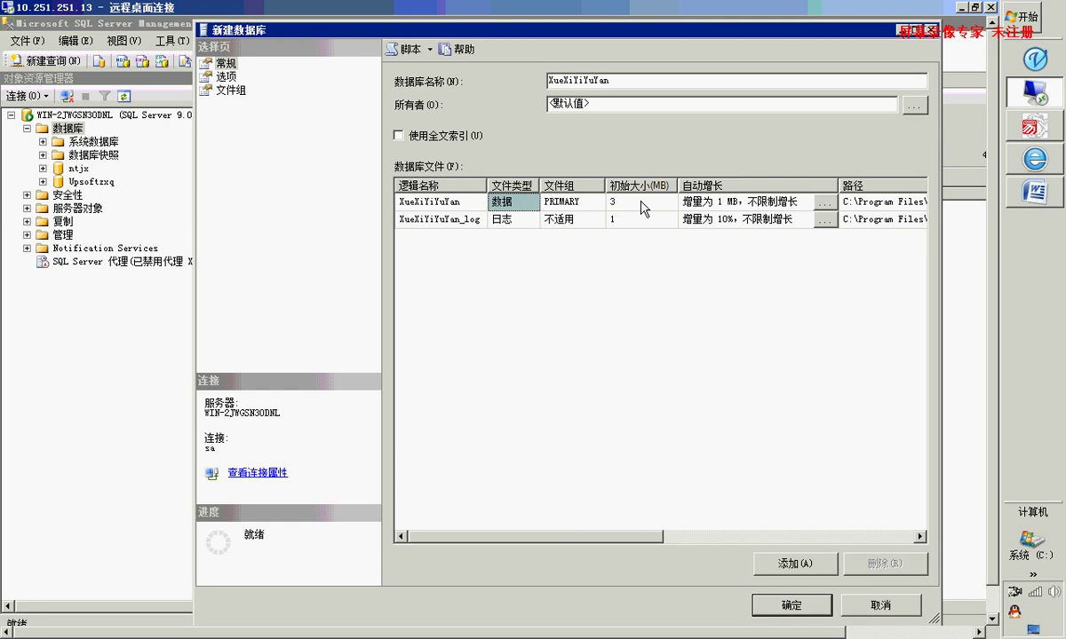
pyautogui.moveTo(638, 538); pyautogui.dragTo(771, 538)
pyautogui.click(790, 202)
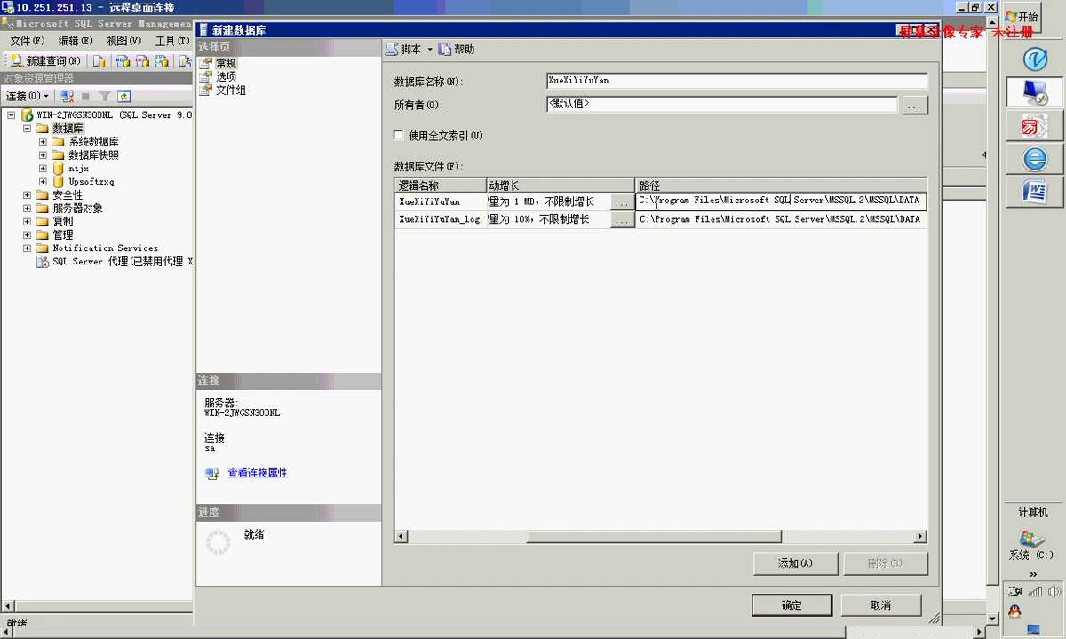
pyautogui.moveTo(655, 201); pyautogui.dragTo(873, 201)
pyautogui.moveTo(689, 544); pyautogui.dragTo(570, 525)
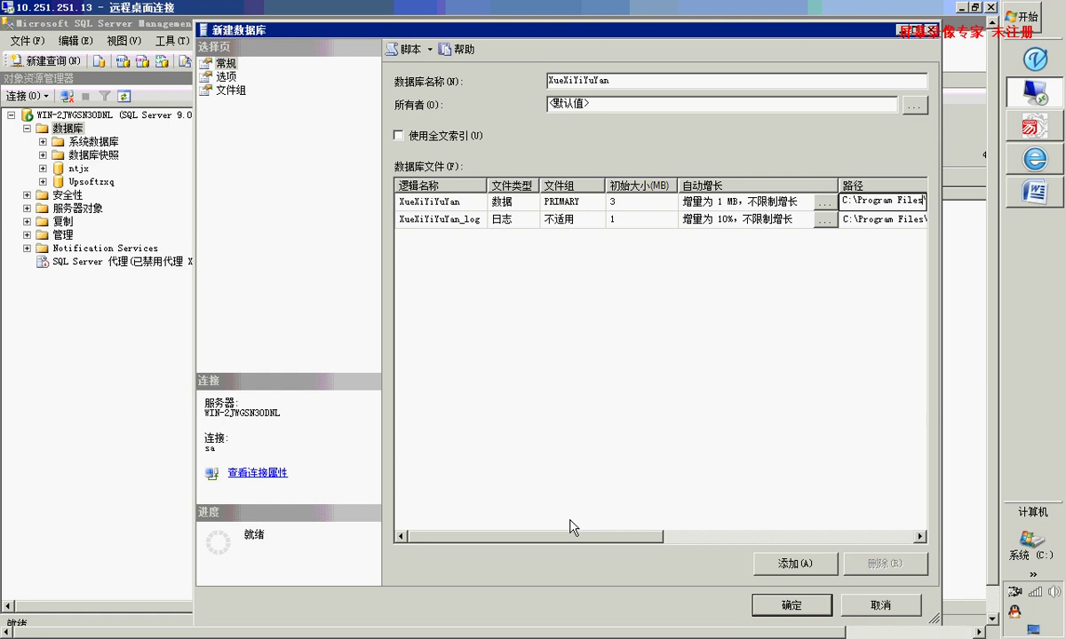
pyautogui.click(628, 204)
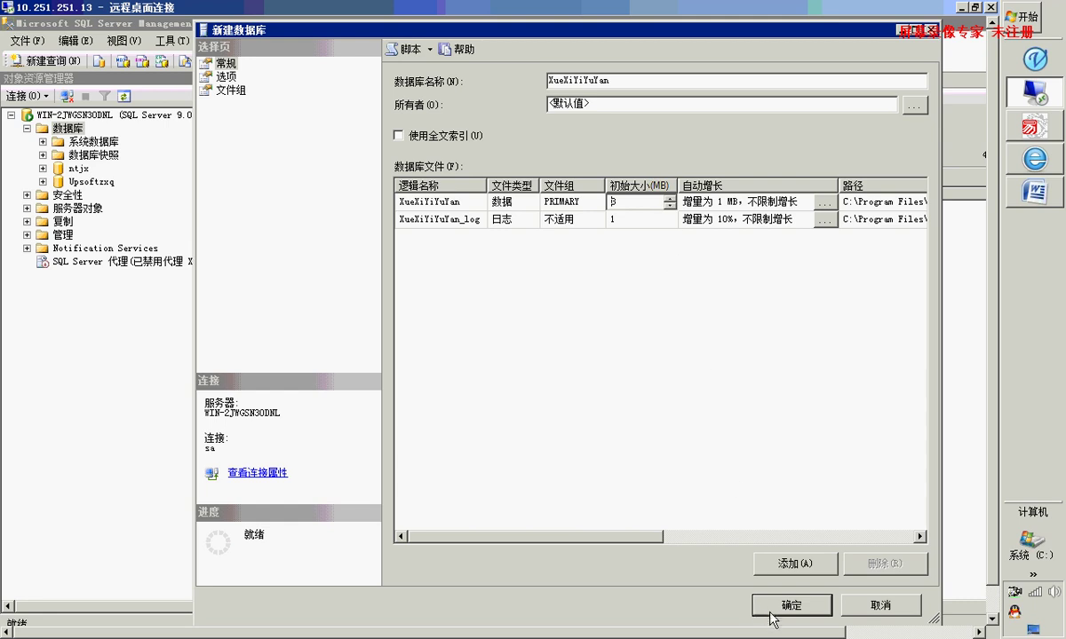
pyautogui.click(652, 81)
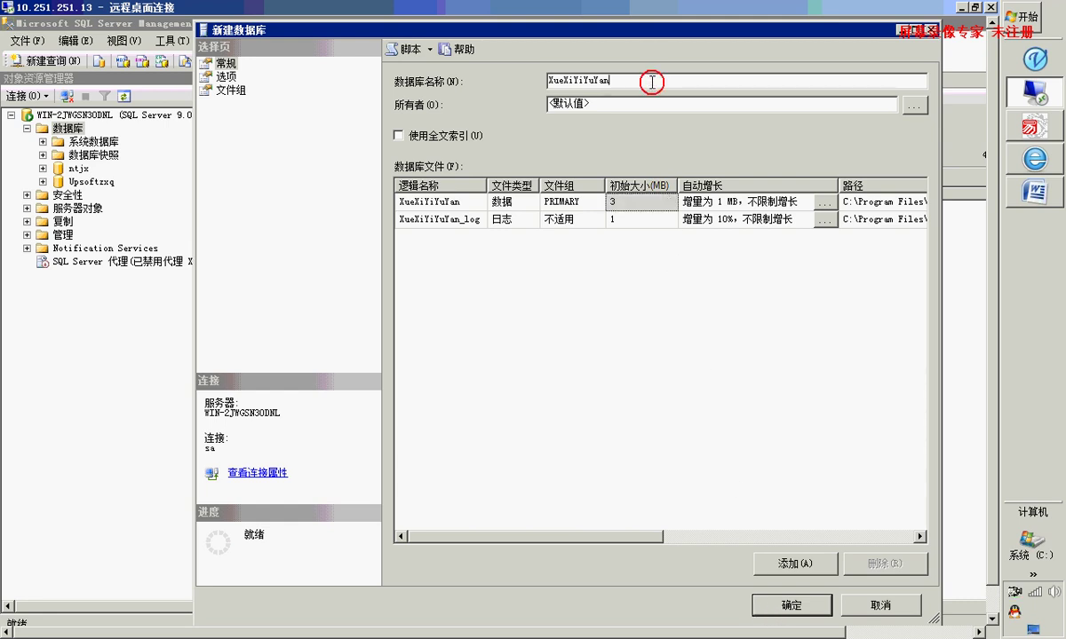
pyautogui.click(787, 607)
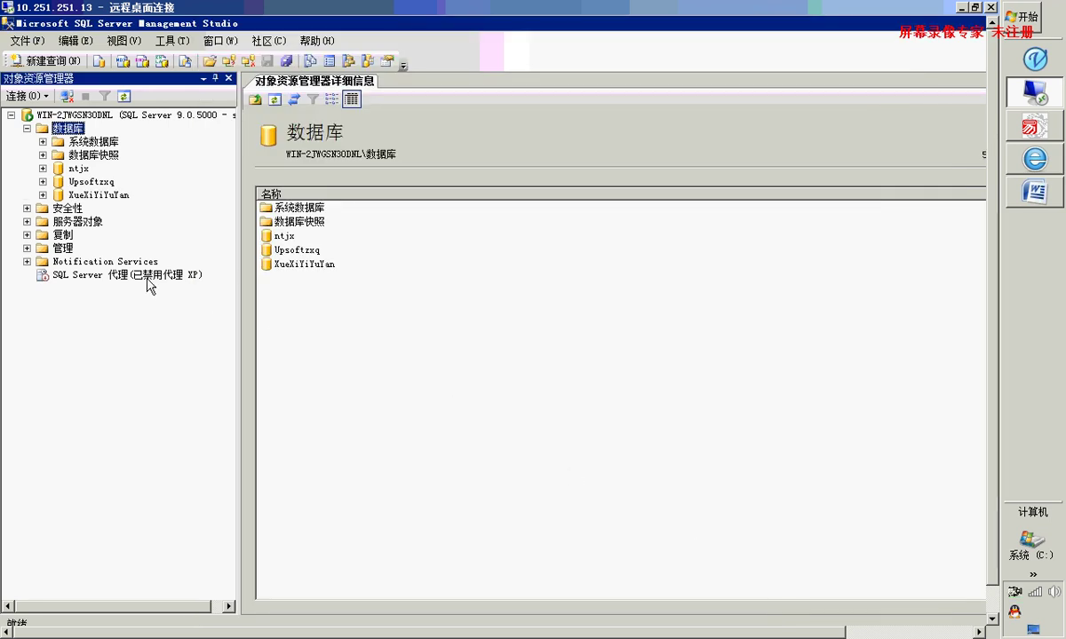
# Expand XueXiYiYuYan and its 表 folder, then right-click 表 for its context menu
pyautogui.click(43, 194)
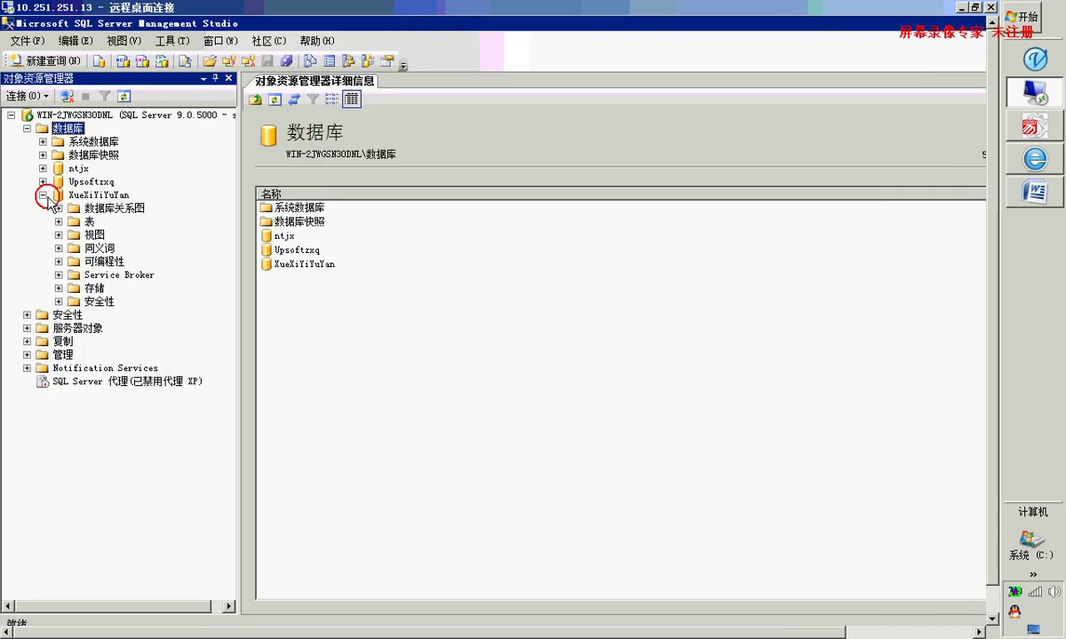
pyautogui.click(102, 195)
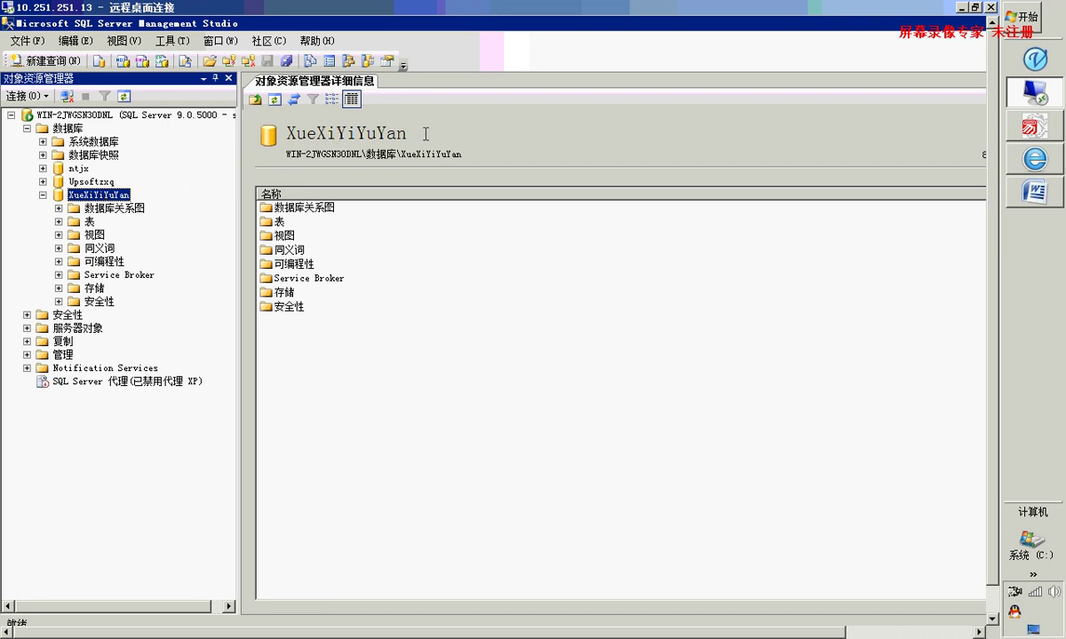
pyautogui.click(59, 221)
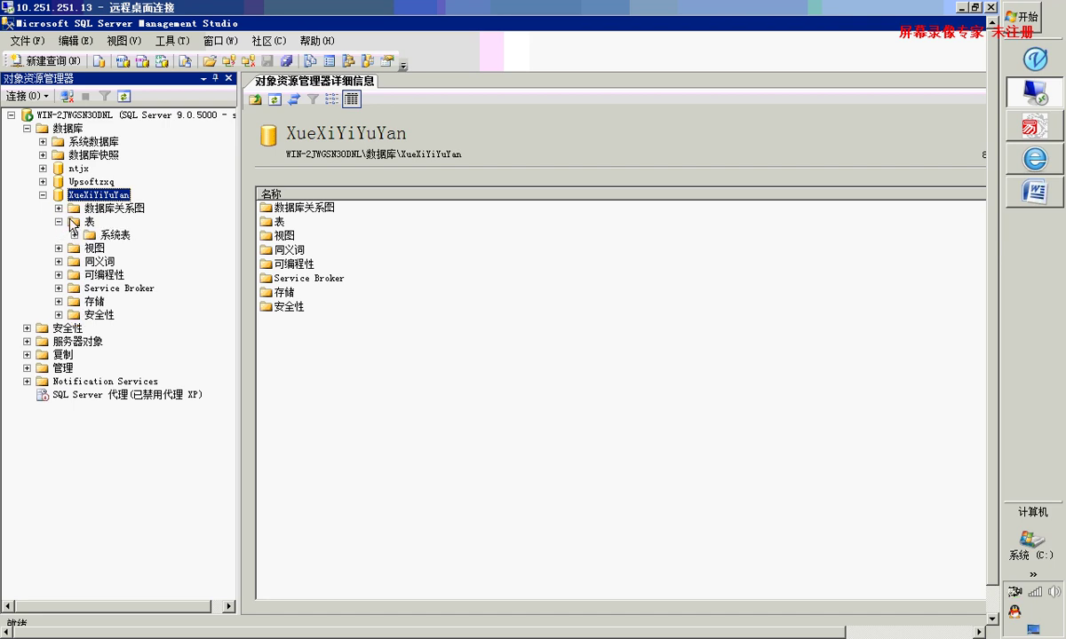
pyautogui.click(76, 220)
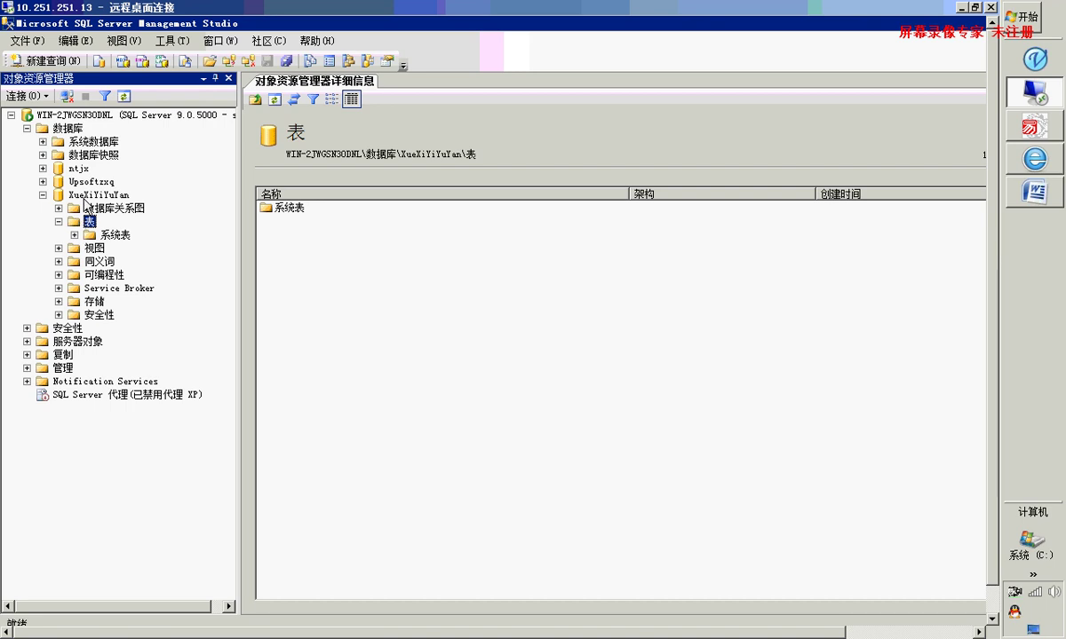
pyautogui.click(84, 197)
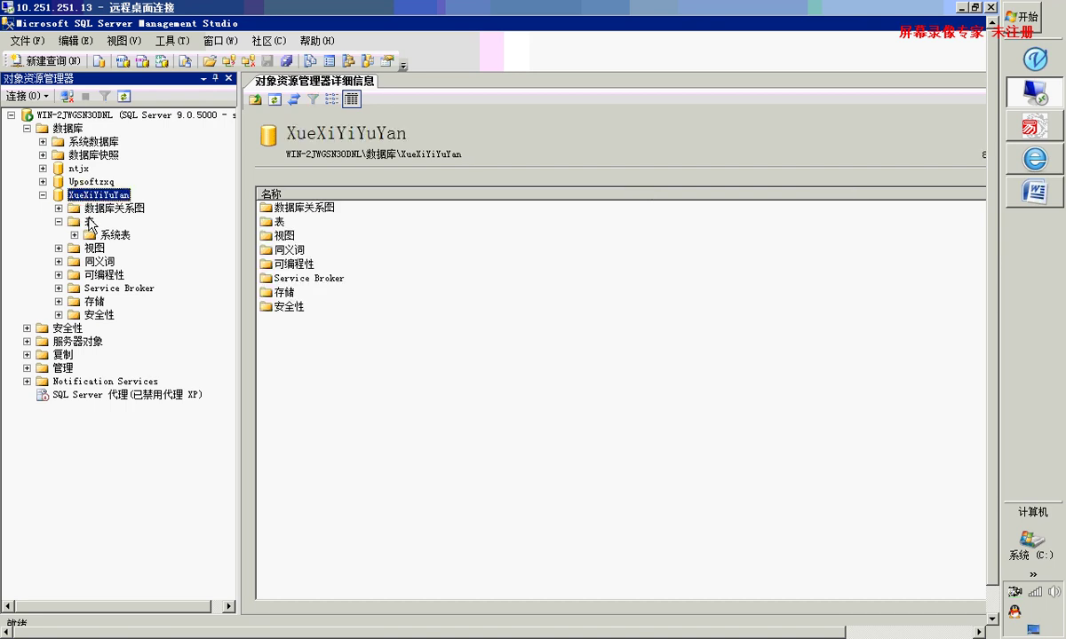
pyautogui.click(89, 222)
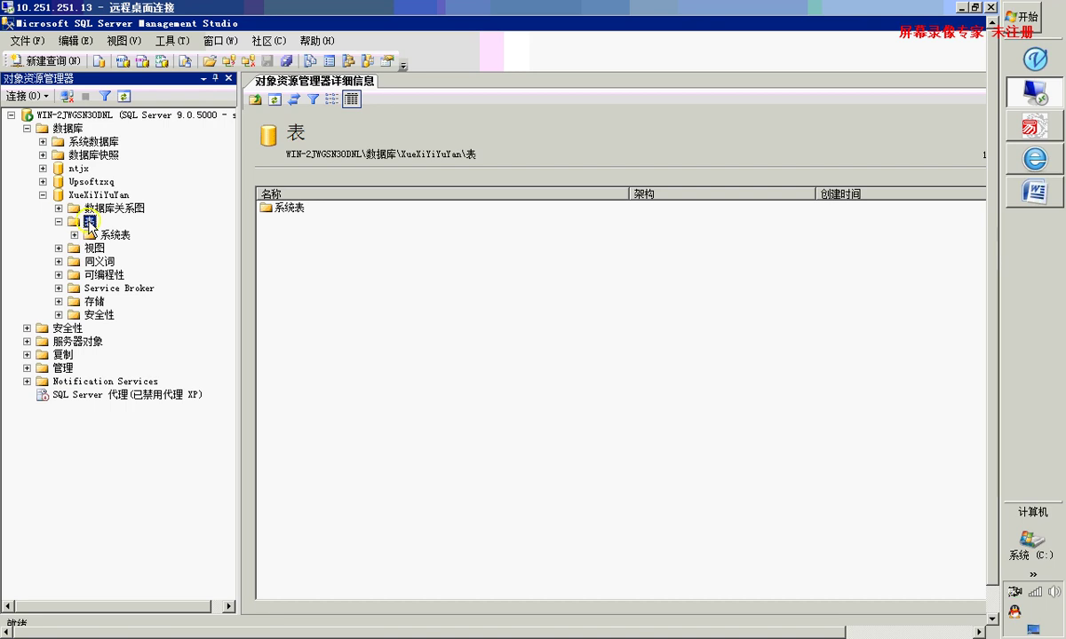
pyautogui.rightClick(91, 222)
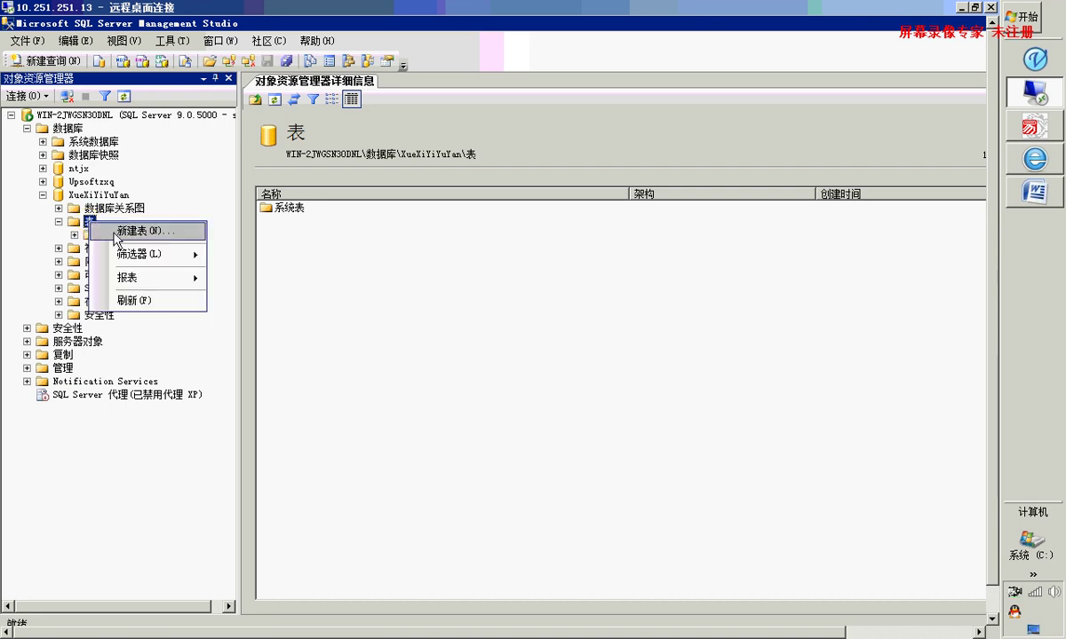
# Create a new table with a first column named ID of type int
pyautogui.click(133, 232)
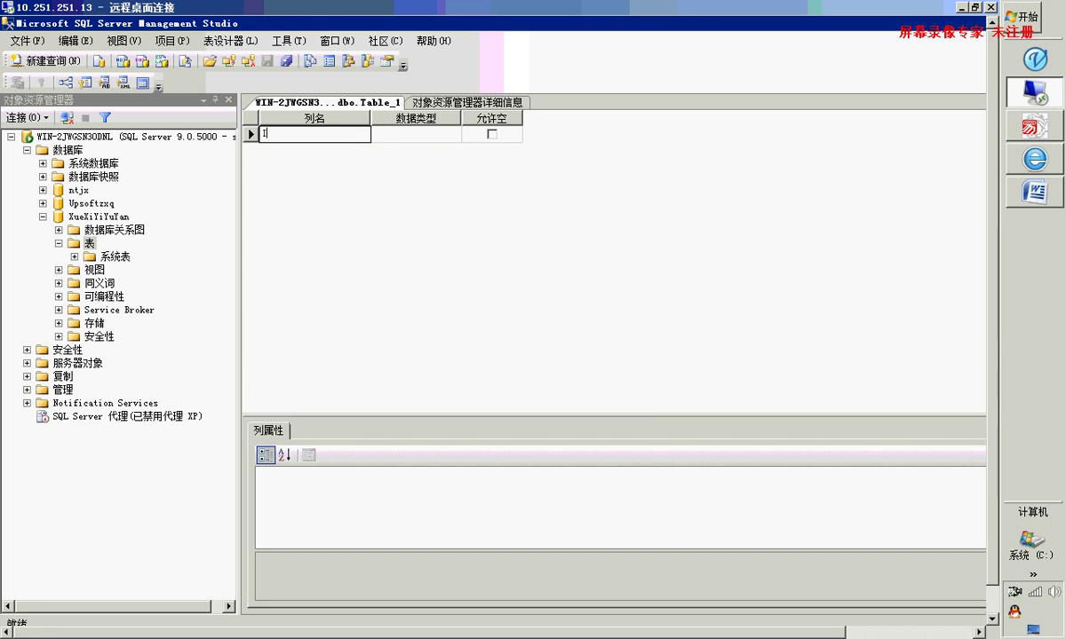
pyautogui.write('ID')
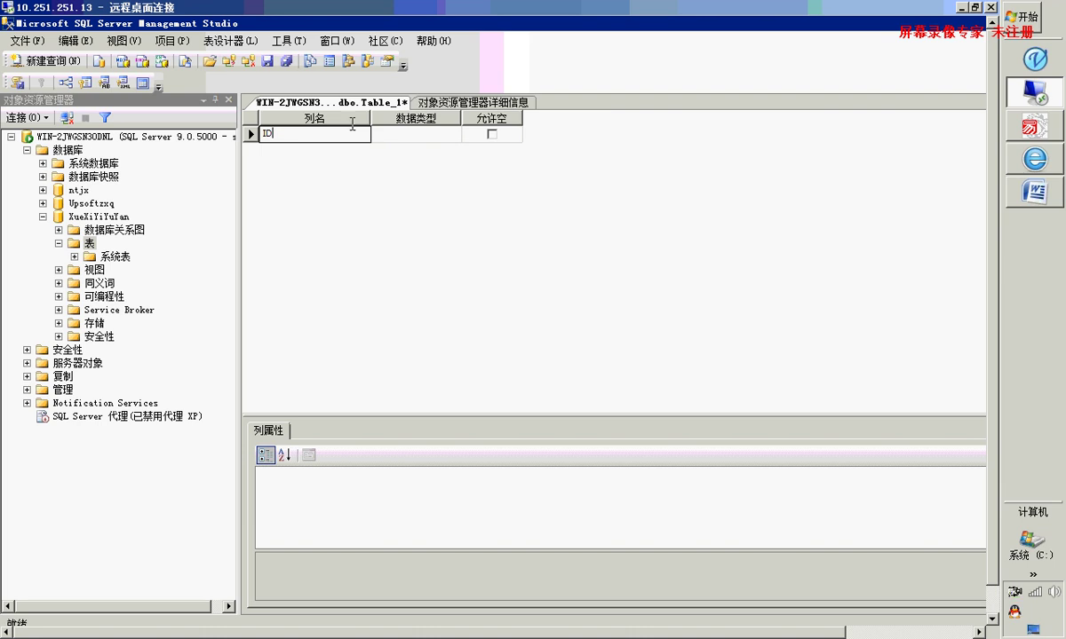
pyautogui.click(383, 134)
pyautogui.click(453, 134)
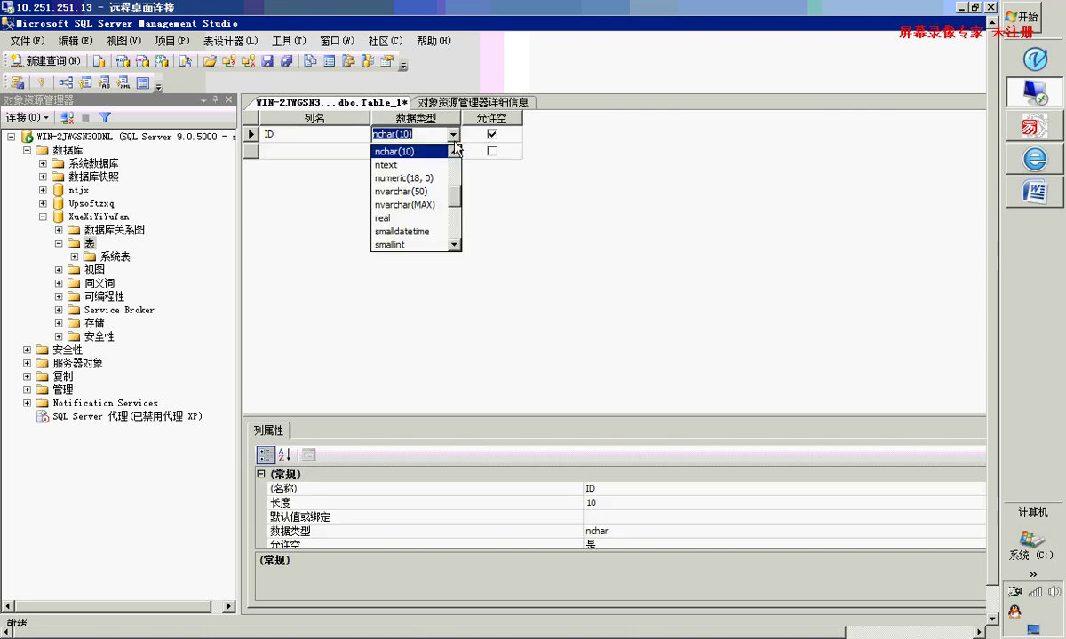
pyautogui.moveTo(455, 203)
pyautogui.mouseDown()
pyautogui.moveTo(459, 232)
pyautogui.moveTo(465, 202)
pyautogui.mouseUp()
pyautogui.scroll(3, 466, 203)
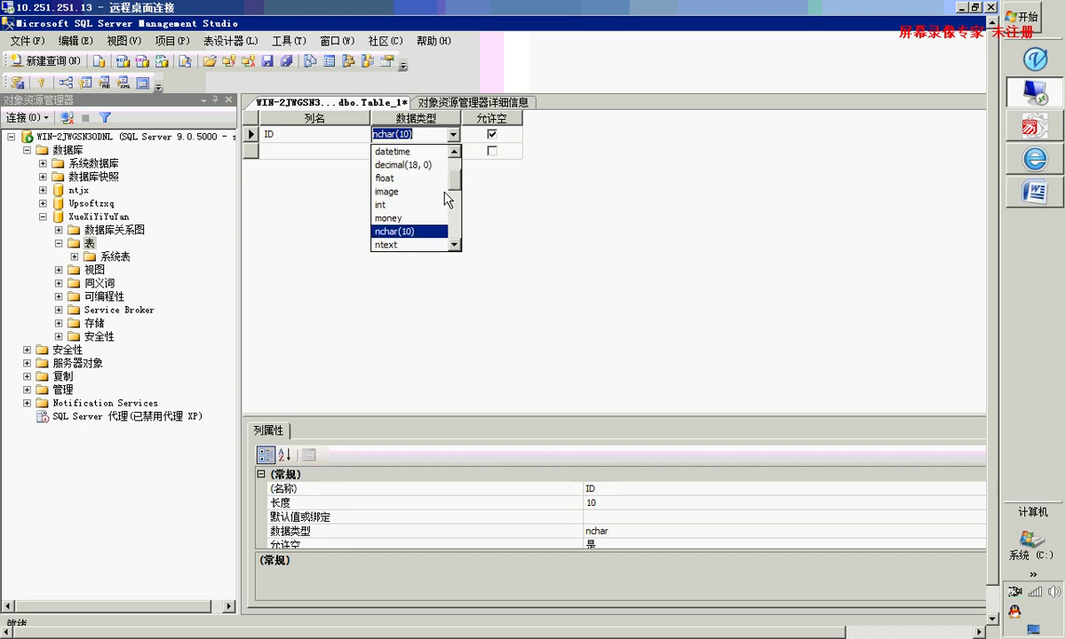
pyautogui.click(391, 204)
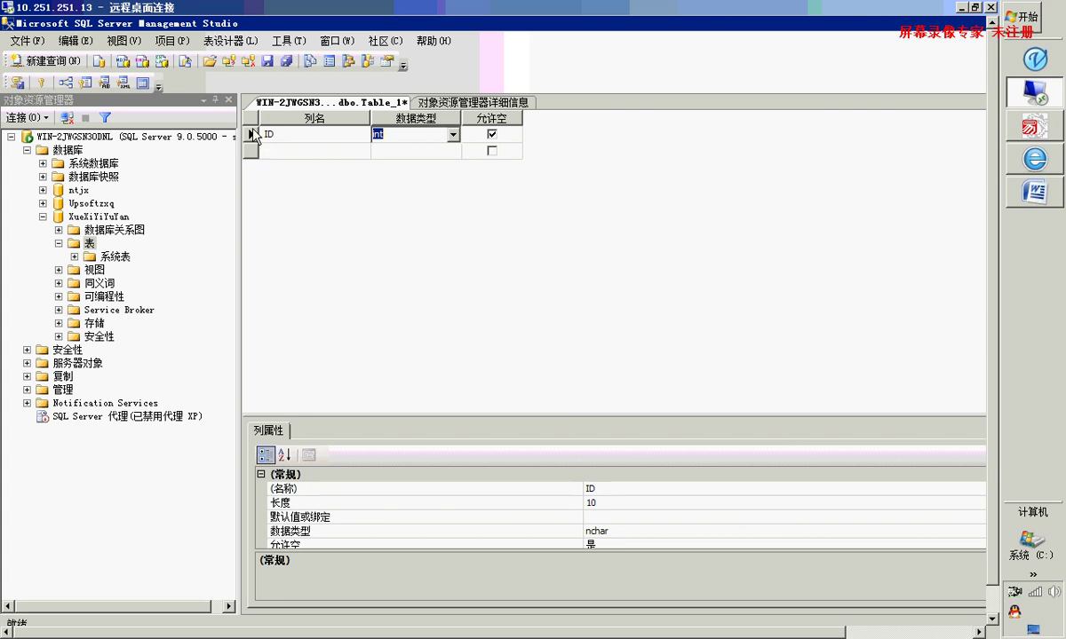
# Set ID as the table's primary key
pyautogui.rightClick(251, 133)
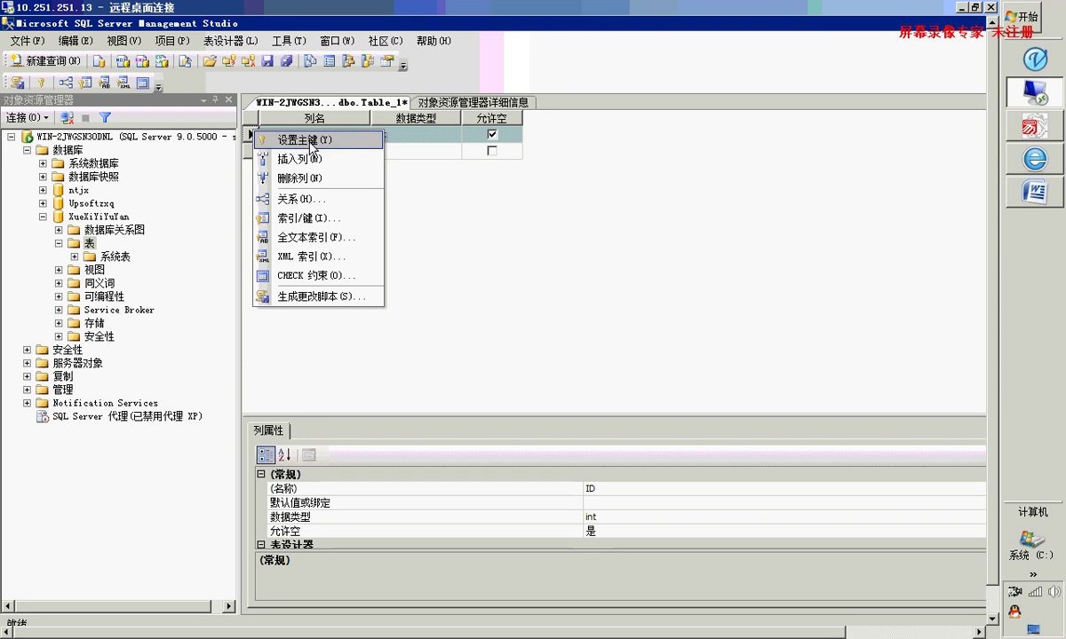
pyautogui.click(418, 151)
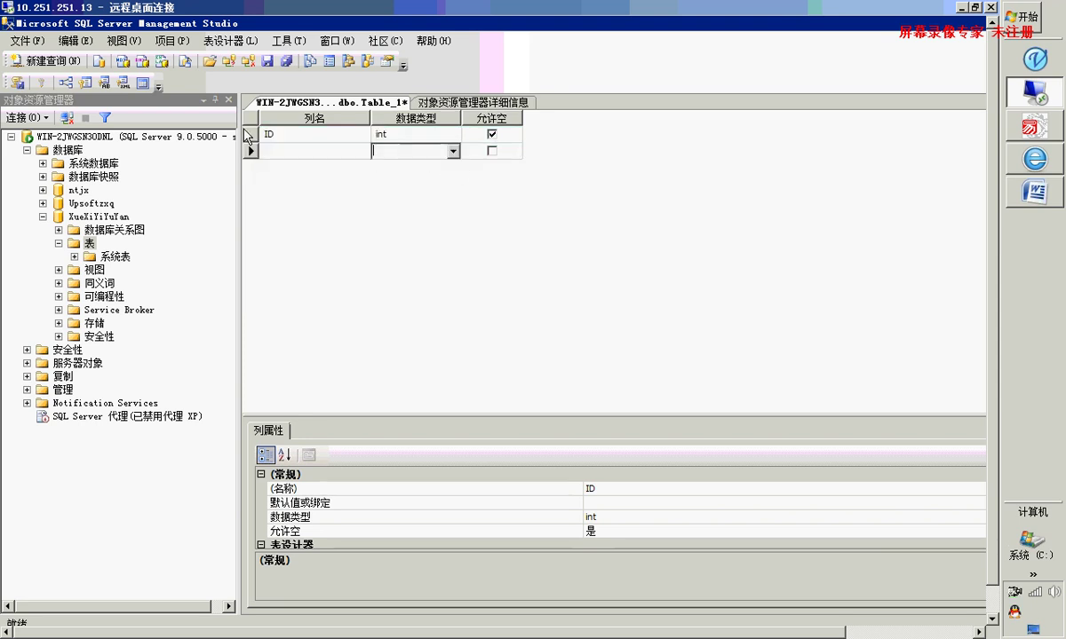
pyautogui.rightClick(251, 134)
pyautogui.click(276, 144)
# Make ID an identity column with identity increment 1 and seed 1
pyautogui.click(386, 133)
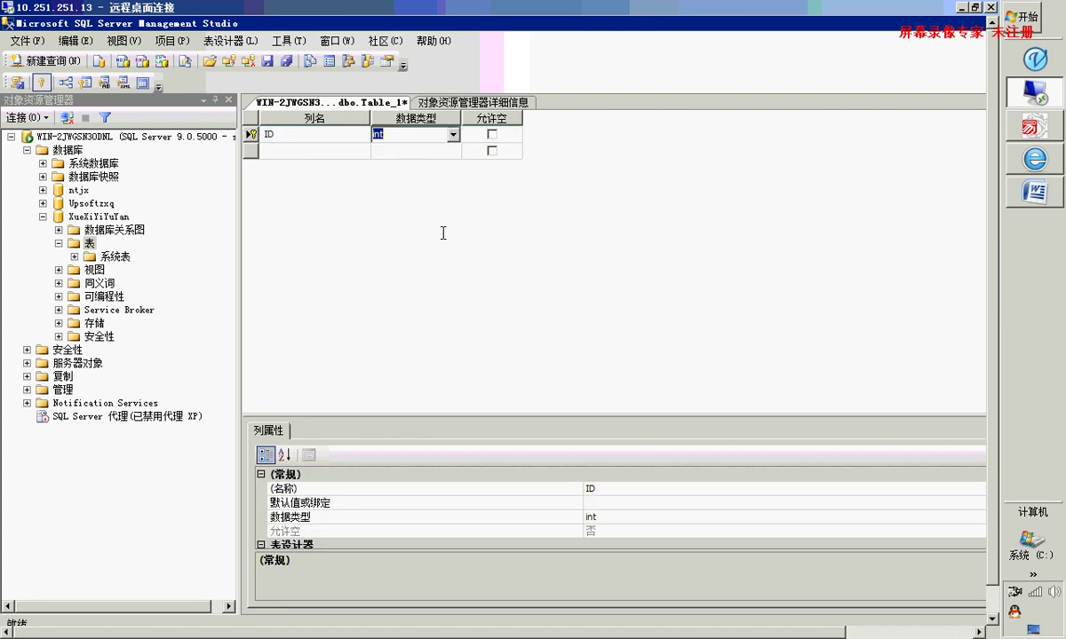
pyautogui.moveTo(450, 416); pyautogui.dragTo(458, 259)
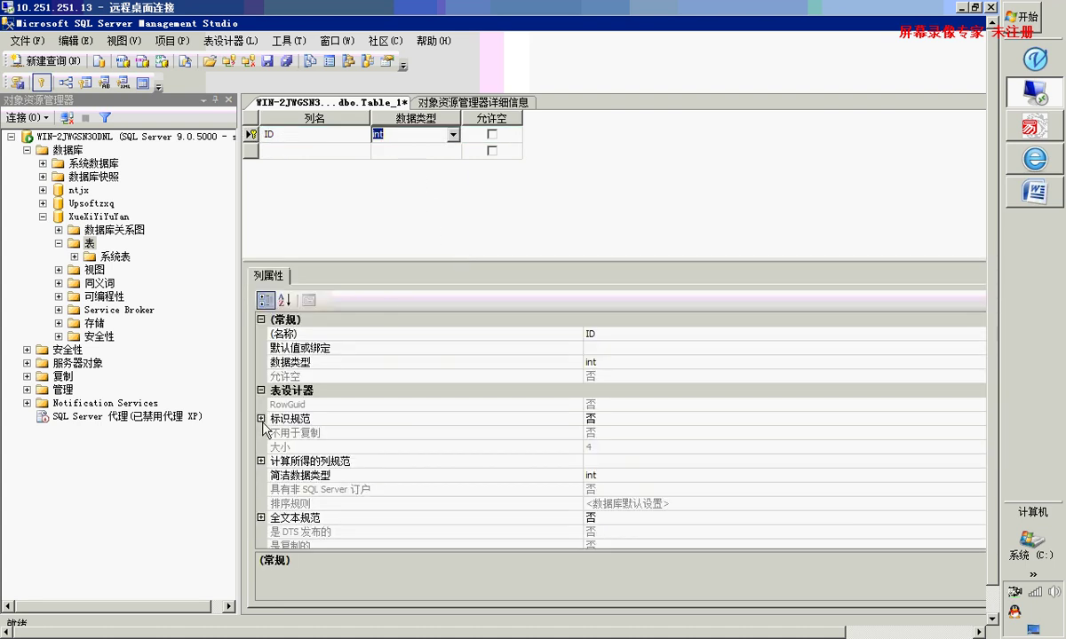
pyautogui.click(262, 419)
pyautogui.click(261, 419)
pyautogui.click(599, 434)
pyautogui.doubleClick(599, 434)
pyautogui.click(607, 448)
pyautogui.click(606, 462)
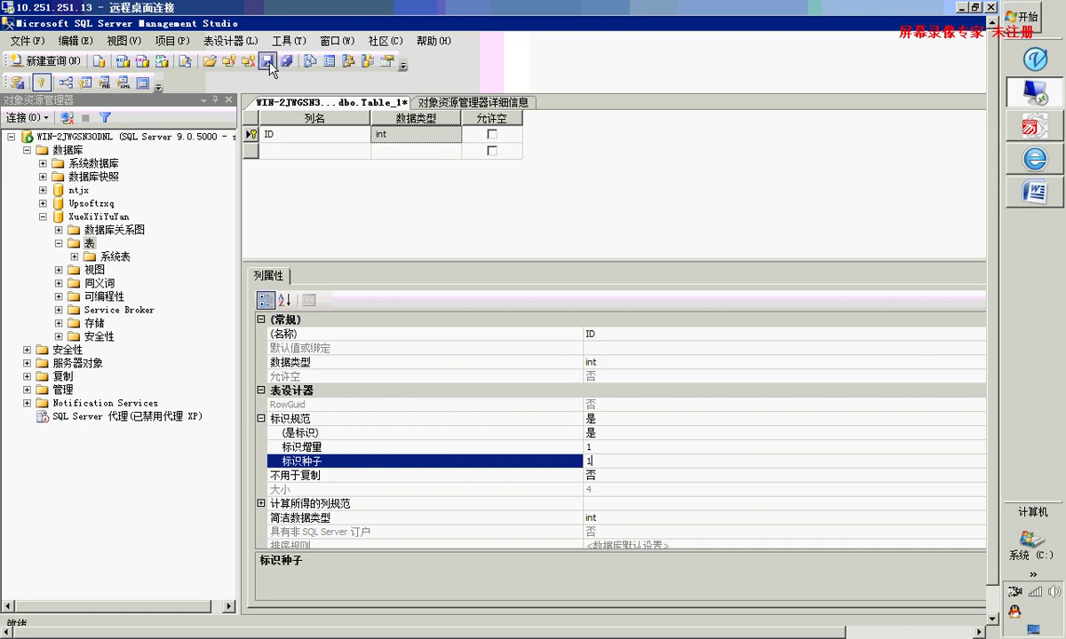
pyautogui.click(285, 157)
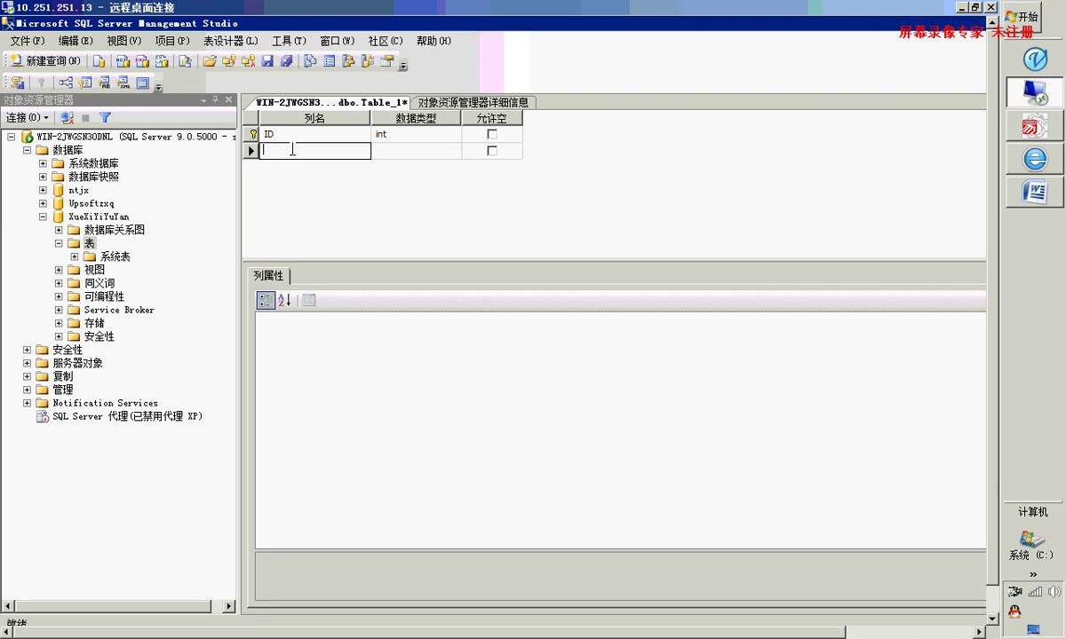
# Add a Name column of type nchar(20) with 允许空 unchecked
pyautogui.write('Name')
pyautogui.click(391, 151)
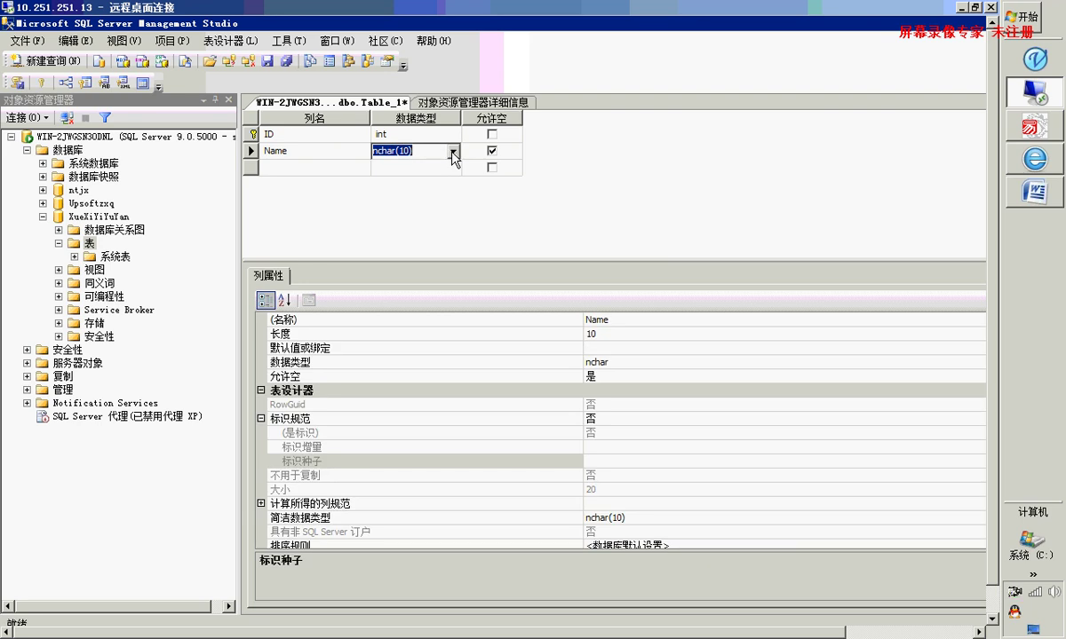
pyautogui.click(387, 151)
pyautogui.doubleClick(397, 151)
pyautogui.doubleClick(404, 151)
pyautogui.click(453, 151)
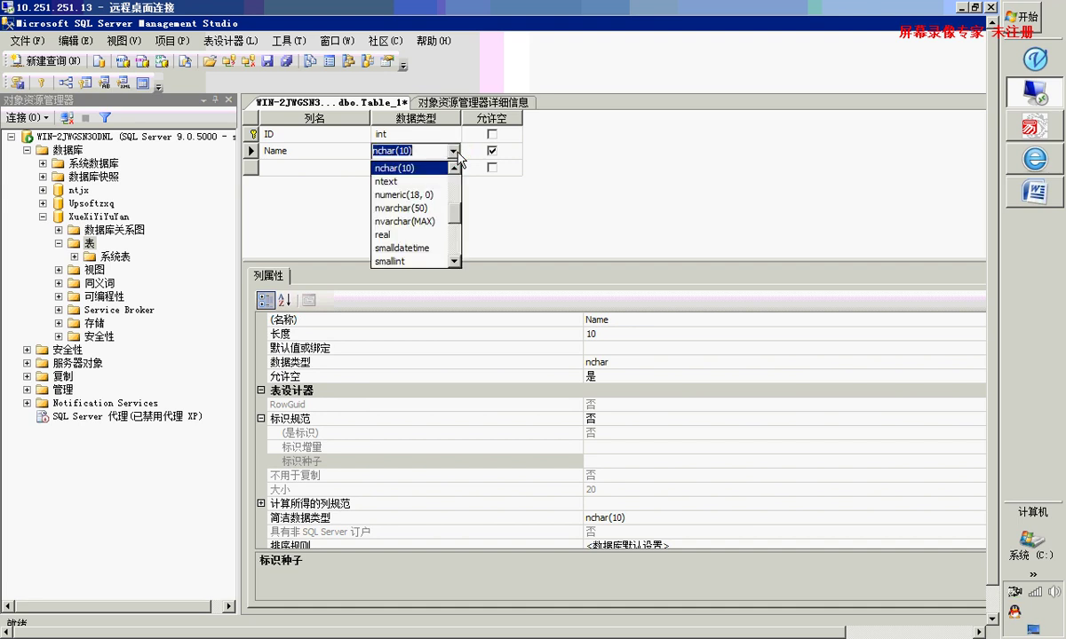
pyautogui.click(453, 151)
pyautogui.click(401, 152)
pyautogui.doubleClick(401, 152)
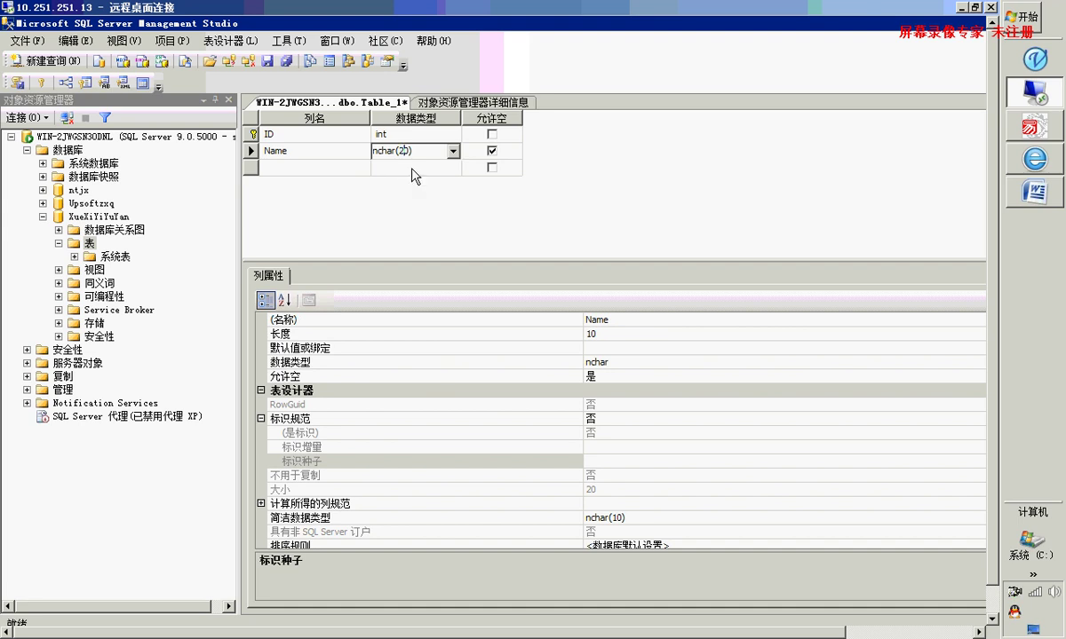
pyautogui.write('20')
pyautogui.click(491, 151)
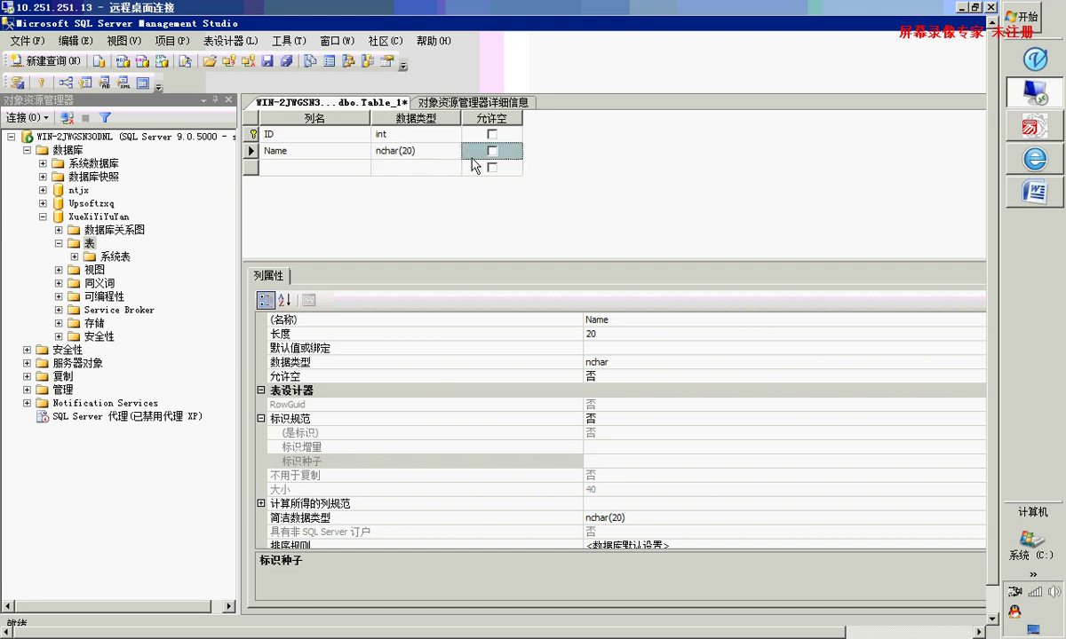
pyautogui.click(325, 169)
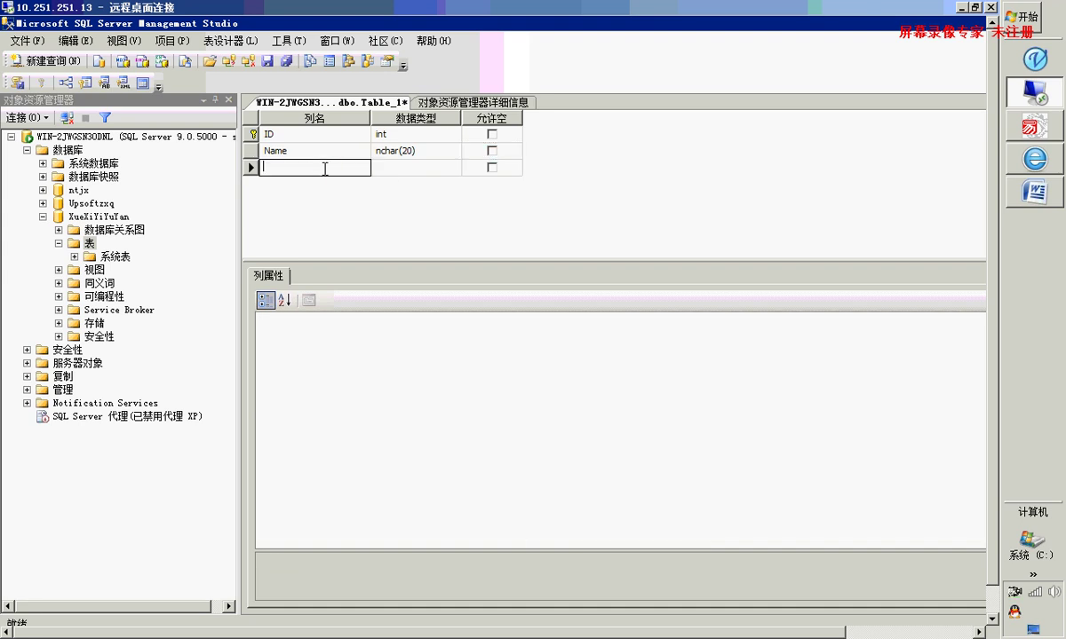
# Add a non-null PWD column of type nchar(20), then save the table
pyautogui.write('PWD')
pyautogui.click(377, 166)
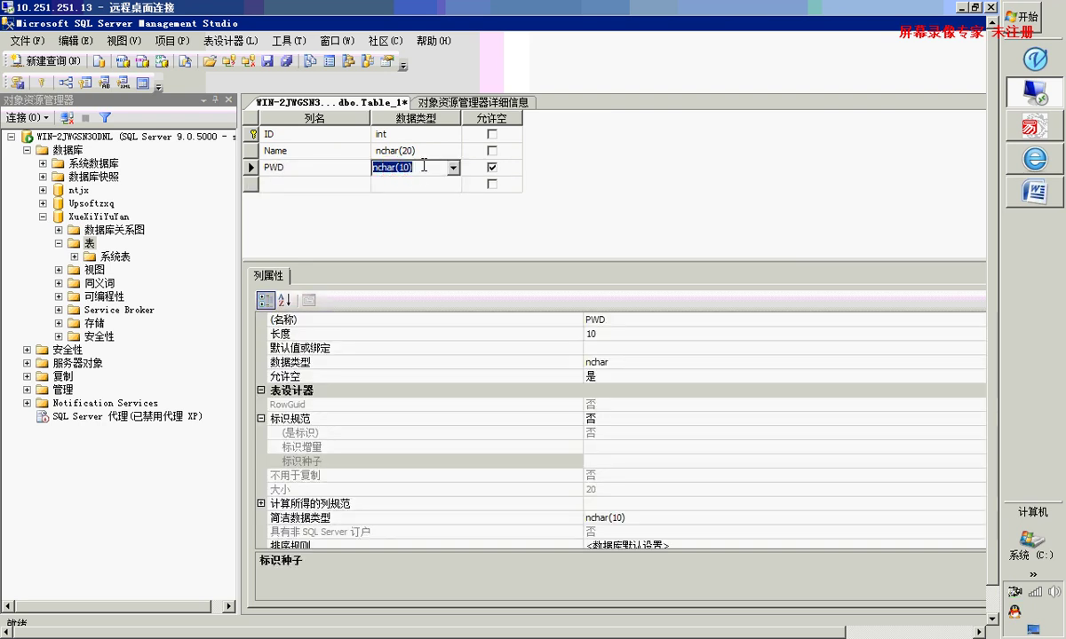
pyautogui.click(400, 171)
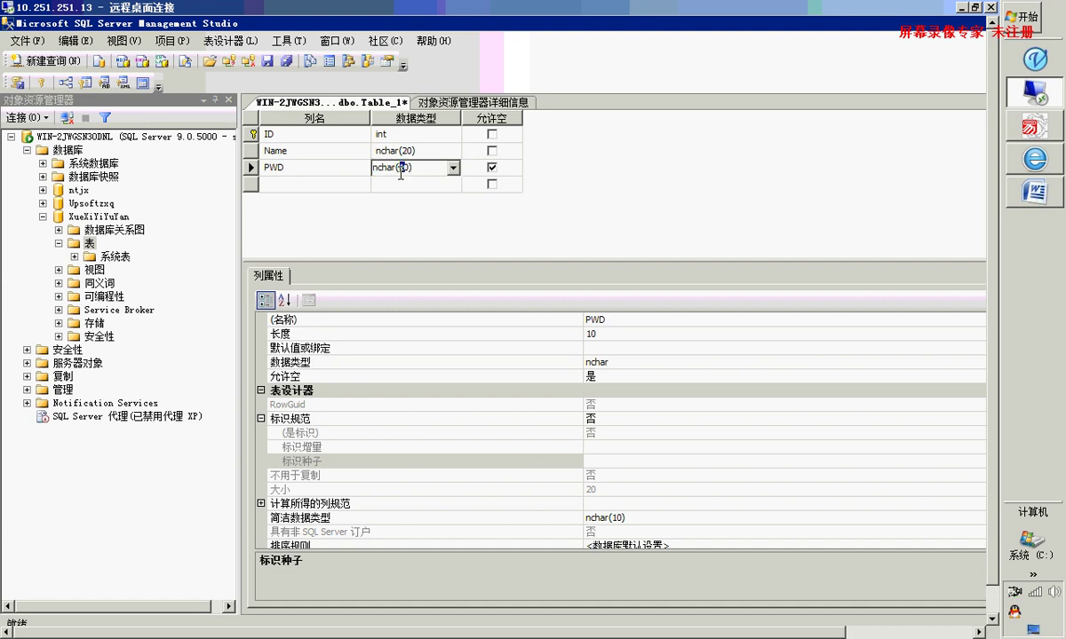
pyautogui.press('BackSpace')
pyautogui.write('2')
pyautogui.click(491, 167)
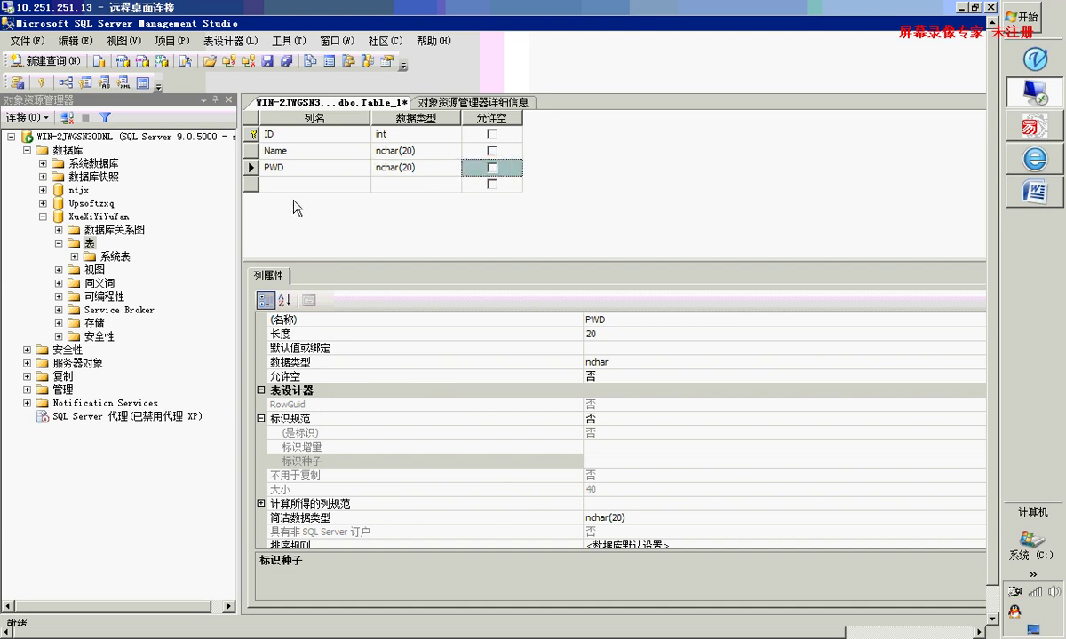
pyautogui.click(395, 186)
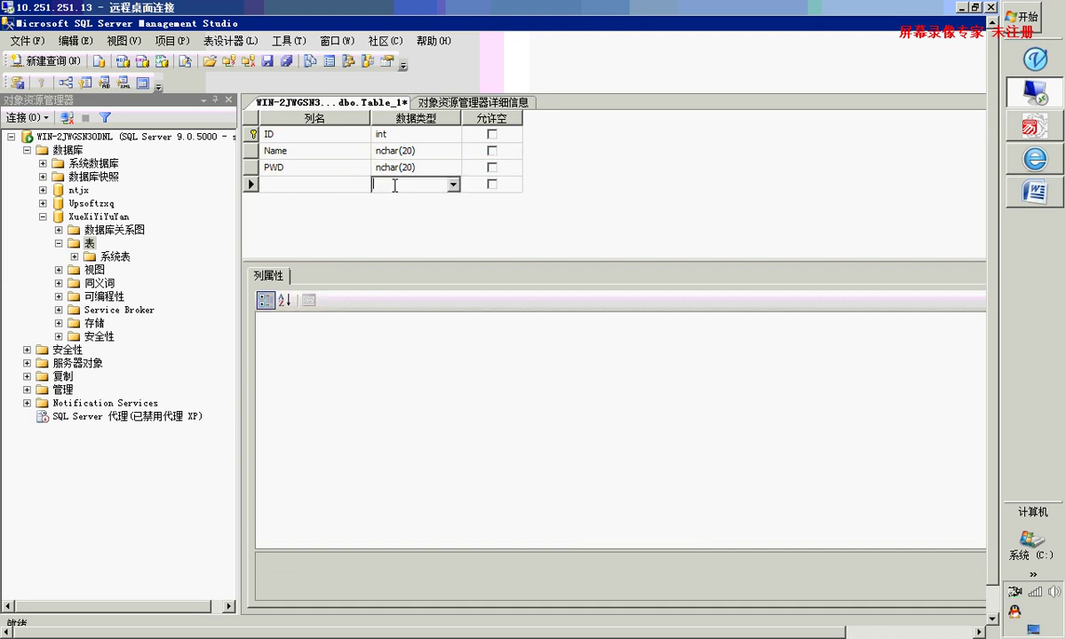
pyautogui.click(406, 149)
pyautogui.click(399, 168)
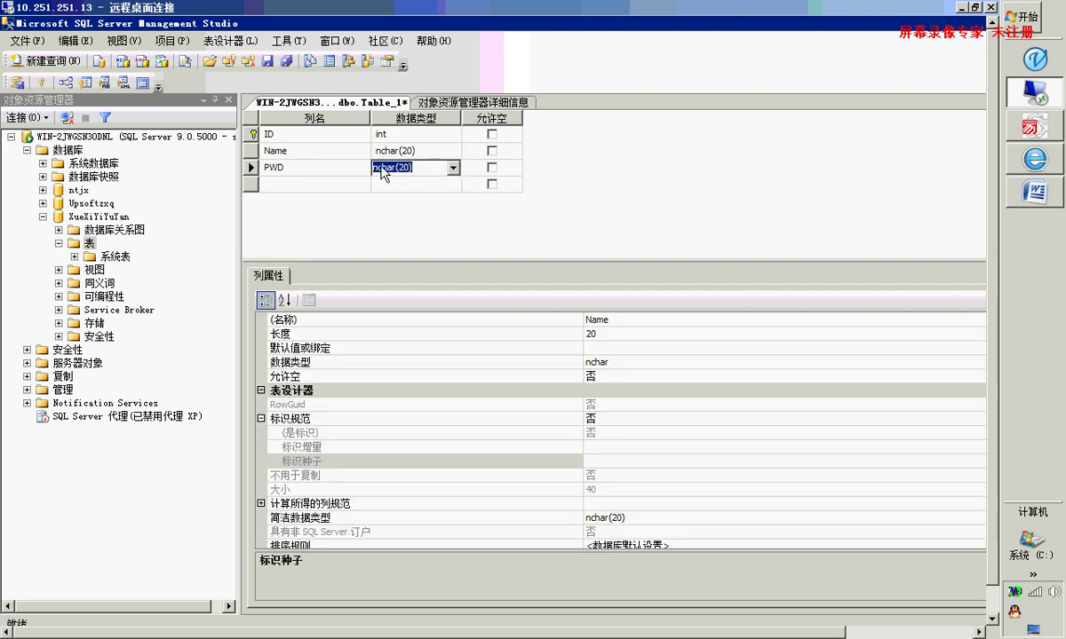
pyautogui.click(266, 61)
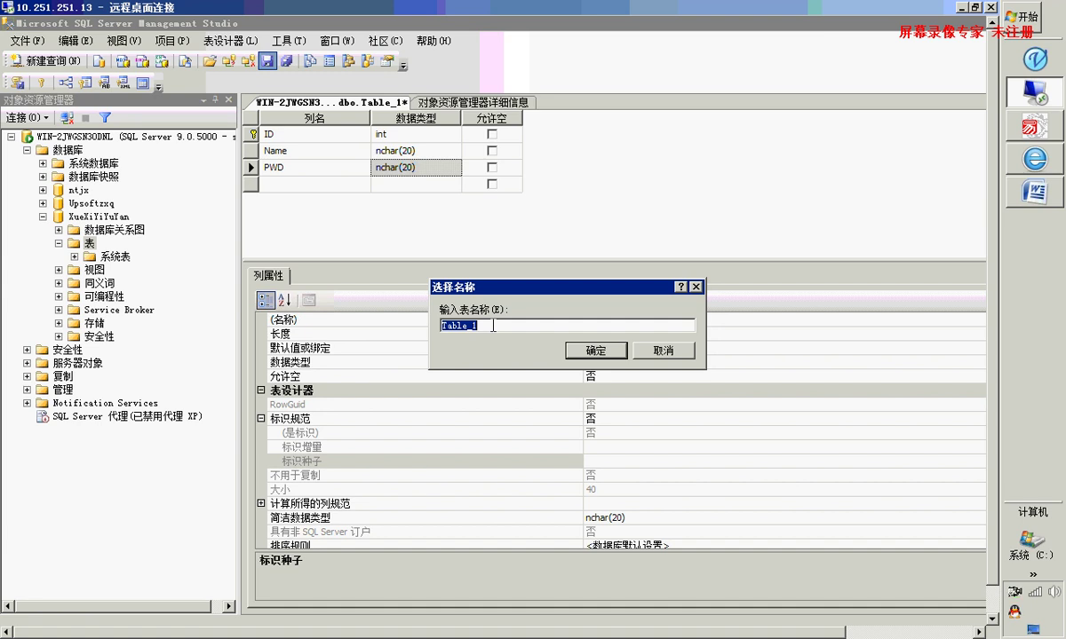
# Save the new table under the name 'users' and select dbo.users in Object Explorer
pyautogui.write('users')
pyautogui.click(596, 352)
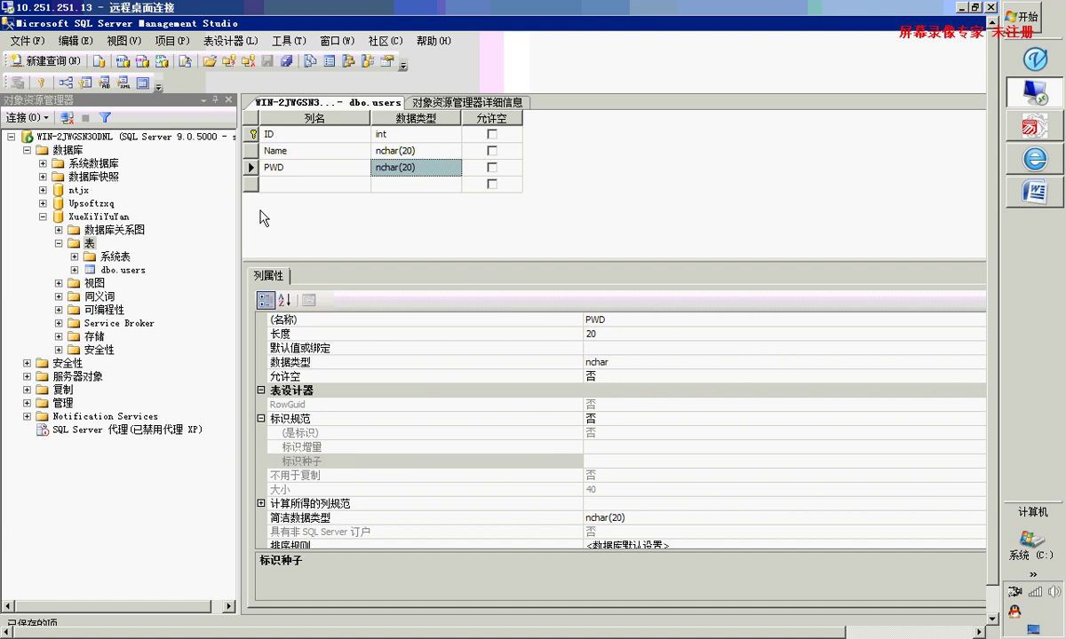
pyautogui.click(111, 271)
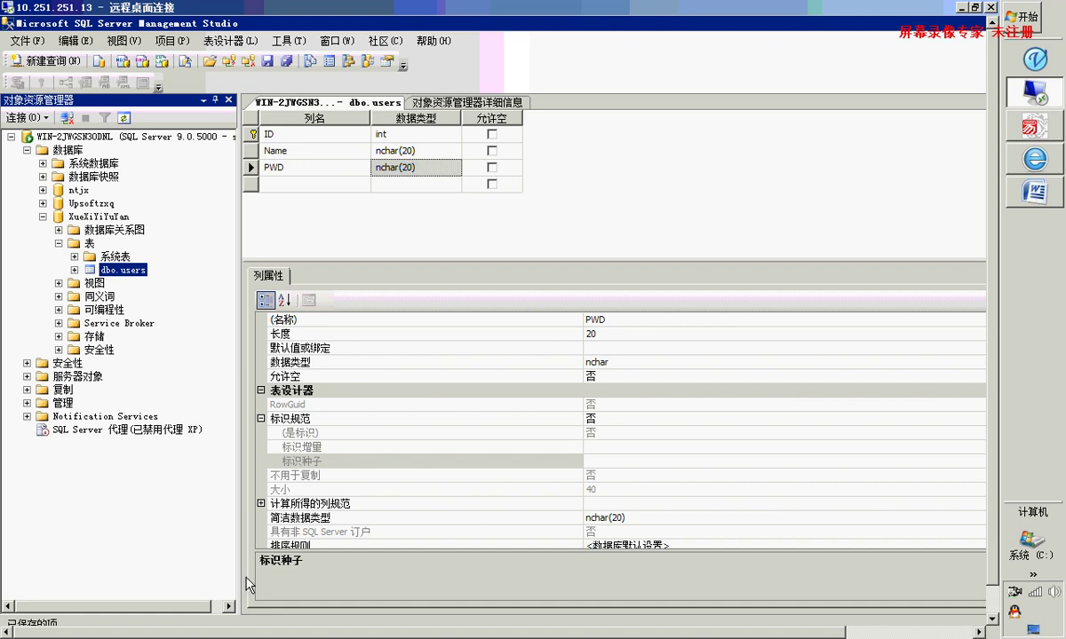
# Script dbo.users with 编辑 into a new query window showing its CREATE TABLE code
pyautogui.rightClick(131, 276)
pyautogui.press('m')
pyautogui.click(75, 270)
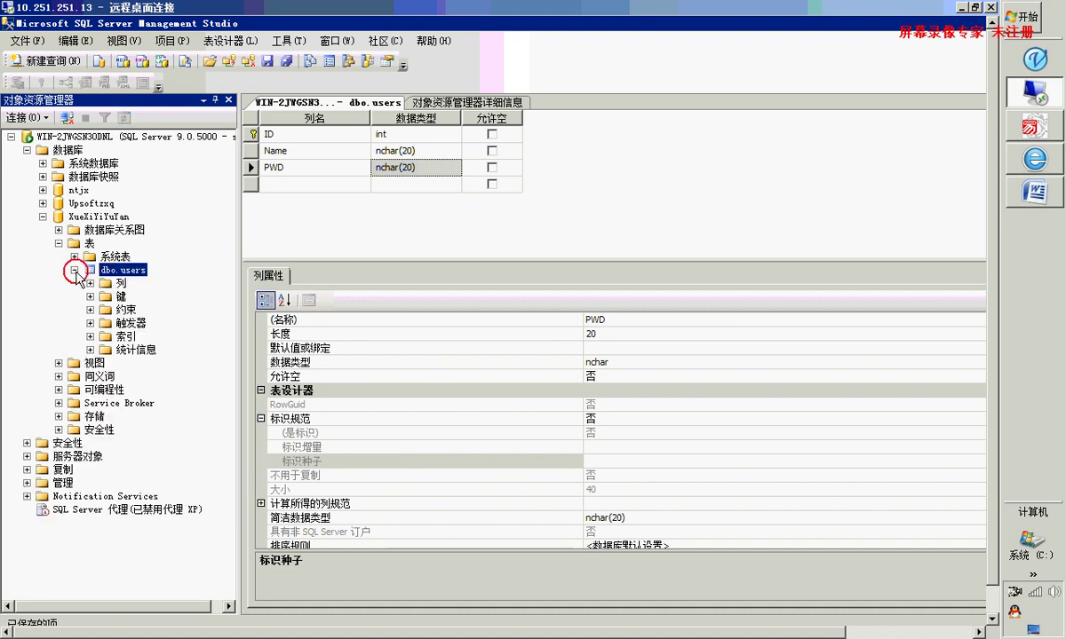
pyautogui.rightClick(100, 277)
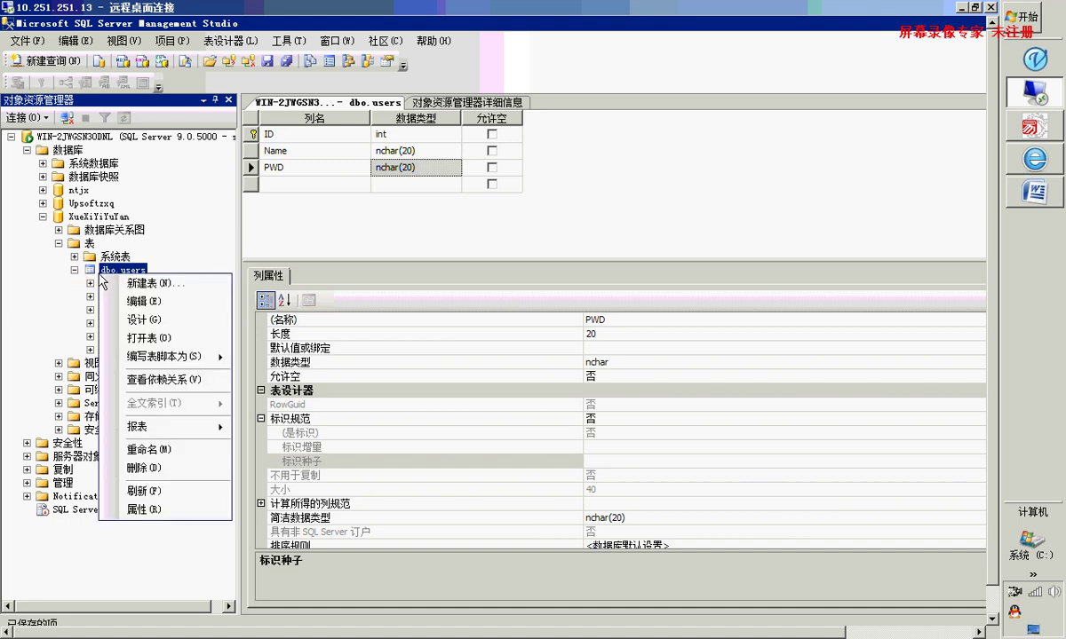
pyautogui.click(162, 302)
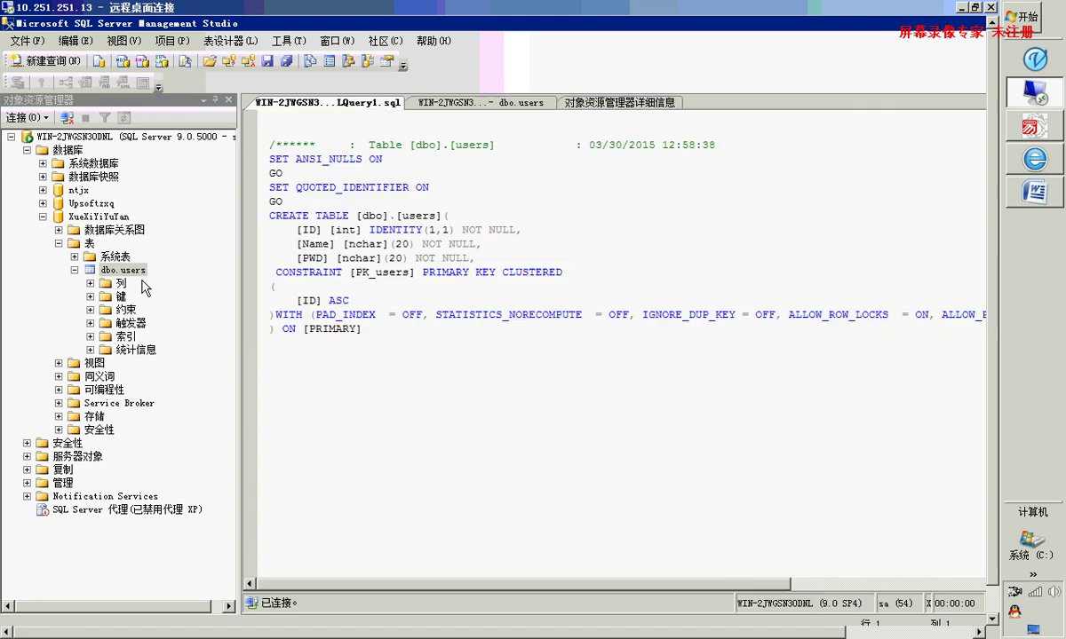
pyautogui.rightClick(143, 278)
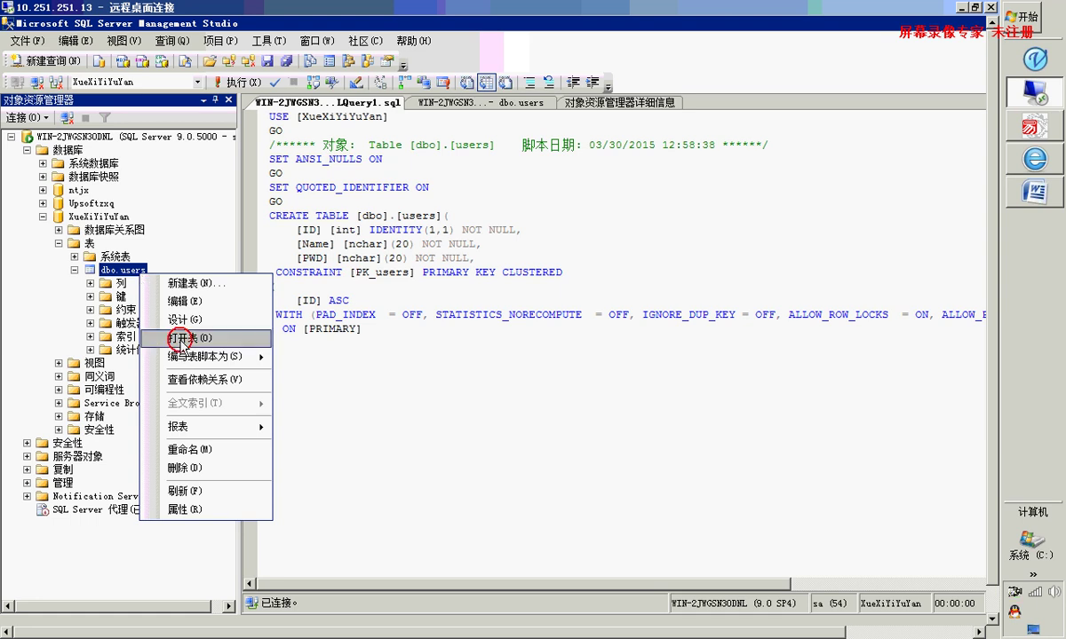
# Open dbo.users and enter a Chinese user name and a password as the first row, committed with ID 1
pyautogui.click(183, 338)
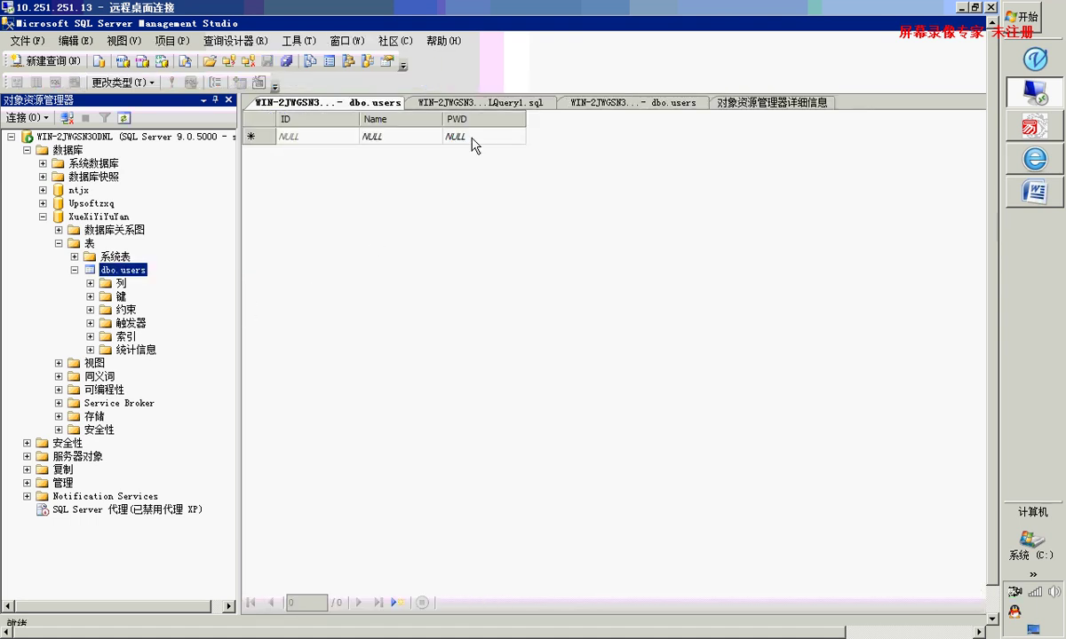
pyautogui.click(397, 136)
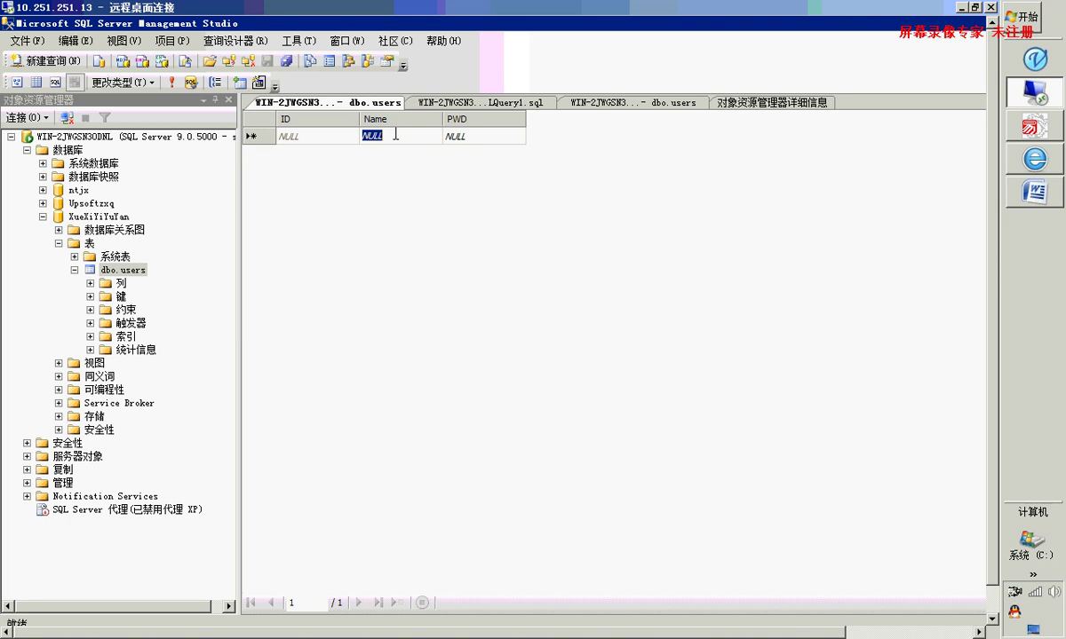
pyautogui.write('xin')
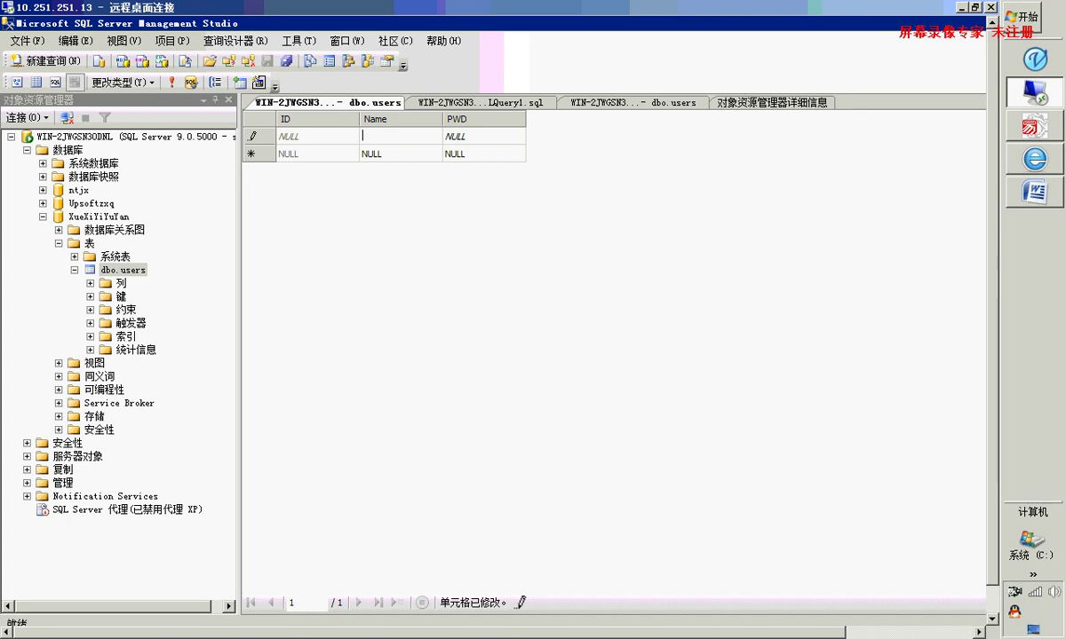
pyautogui.hotkey('ctrl', 'shift')
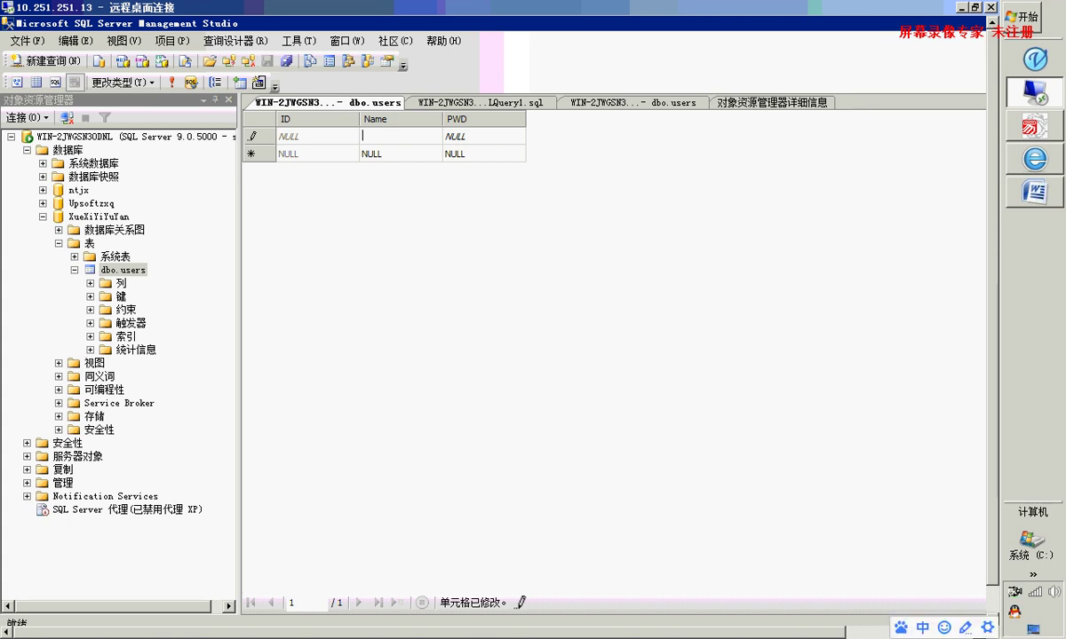
pyautogui.write('辛巴')
pyautogui.click(492, 134)
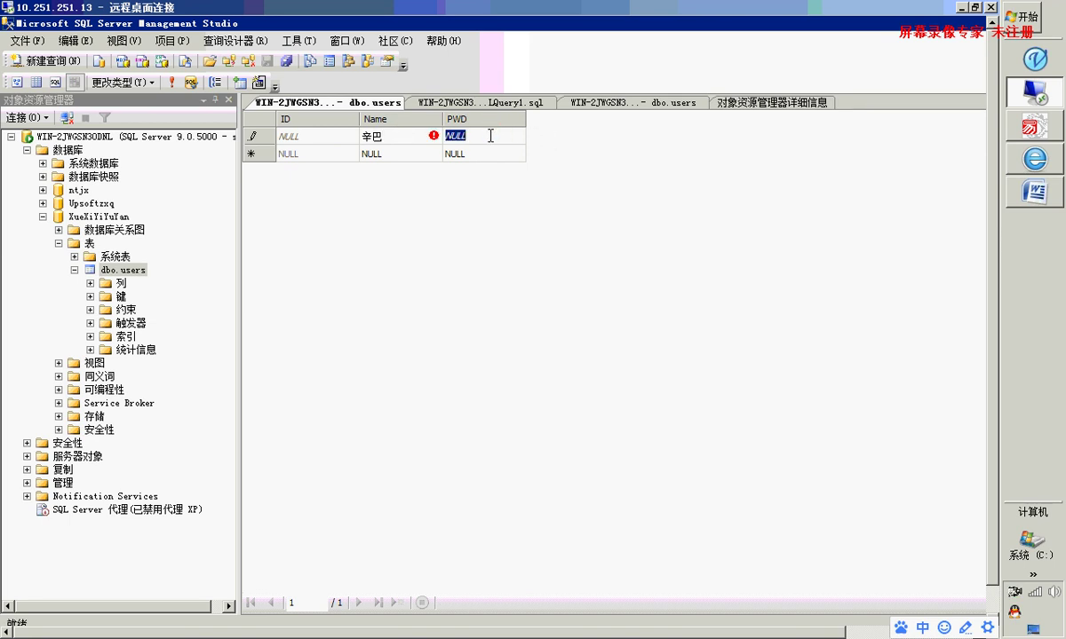
pyautogui.write('iloveyou')
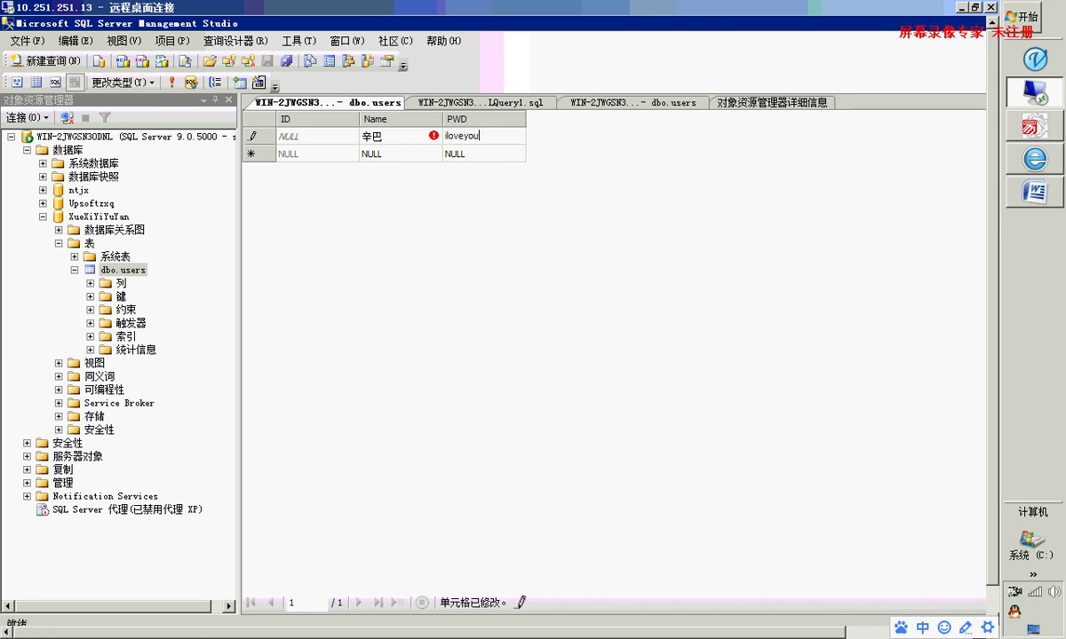
pyautogui.click(414, 154)
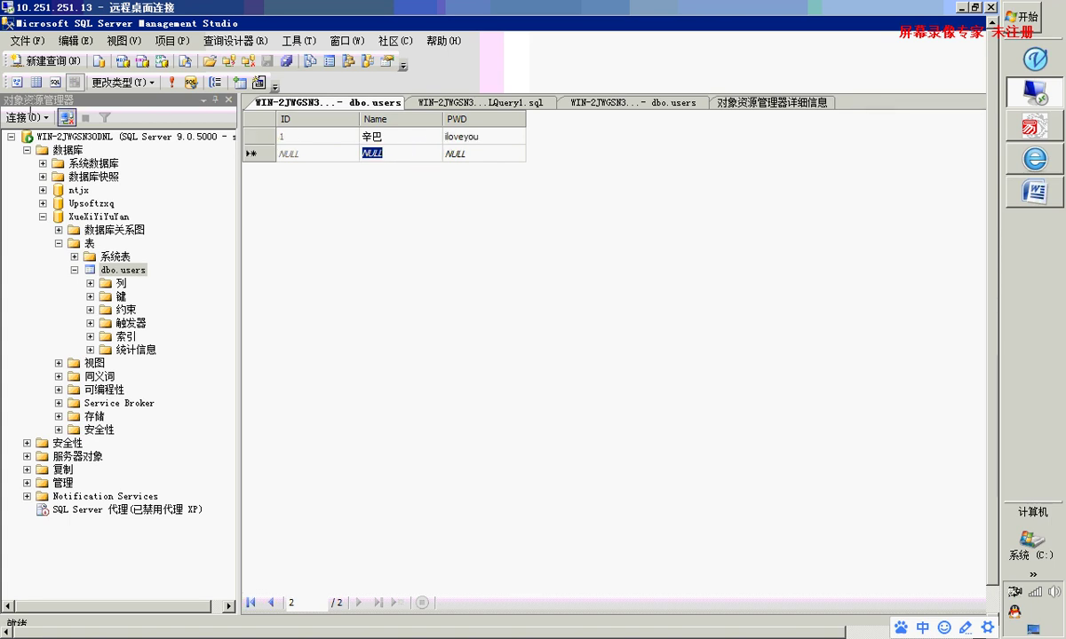
# Open a new query window, connecting to the server with the sa login password
pyautogui.click(37, 64)
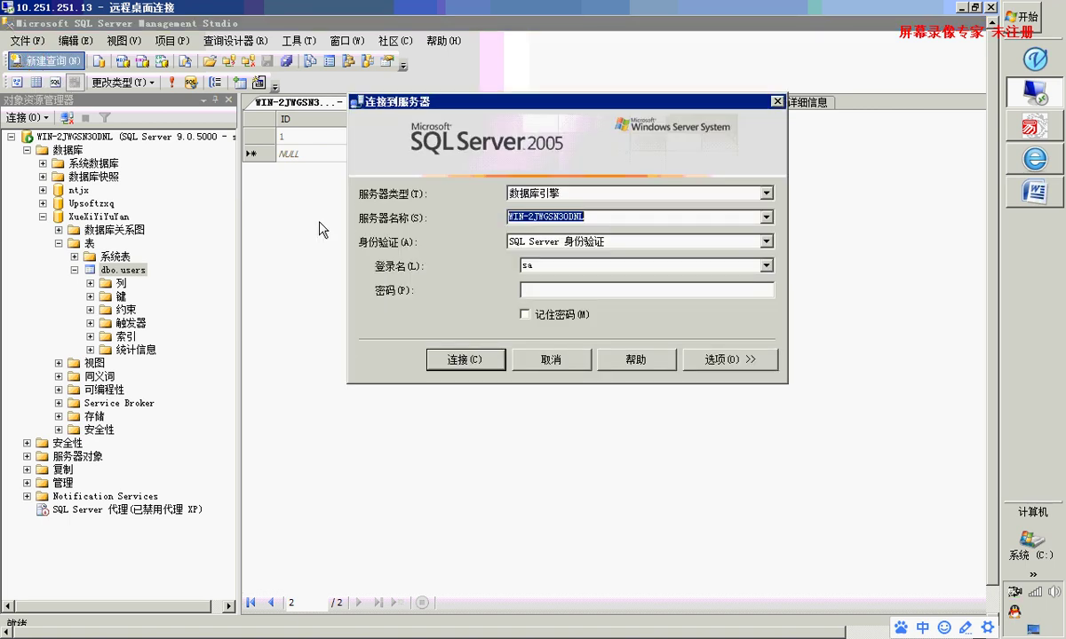
pyautogui.click(518, 345)
pyautogui.click(59, 64)
pyautogui.click(578, 293)
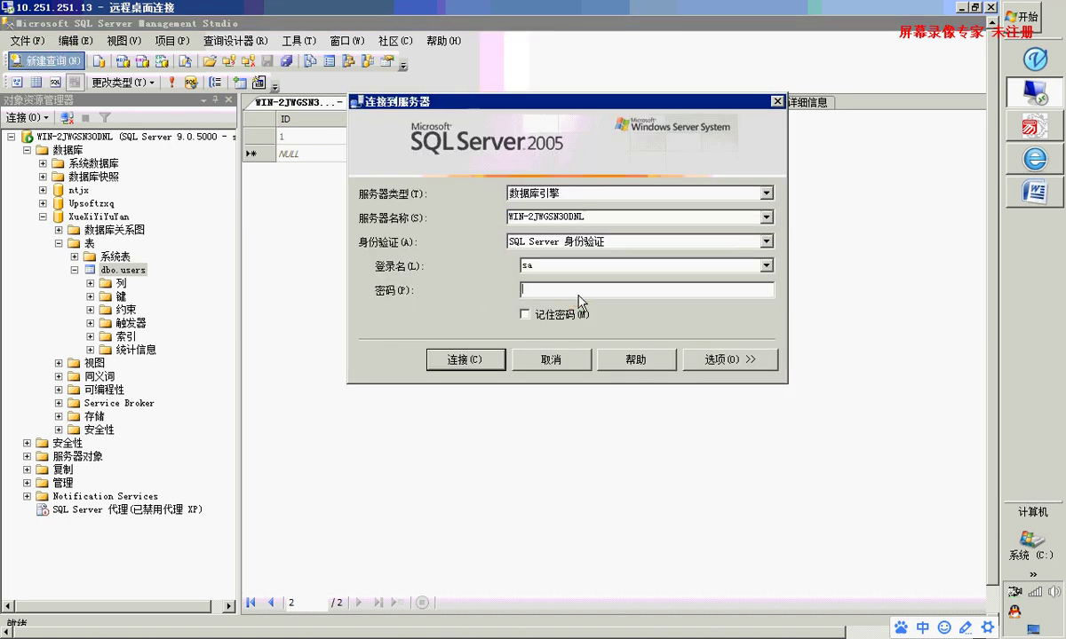
pyautogui.write('*')
pyautogui.press('Return')
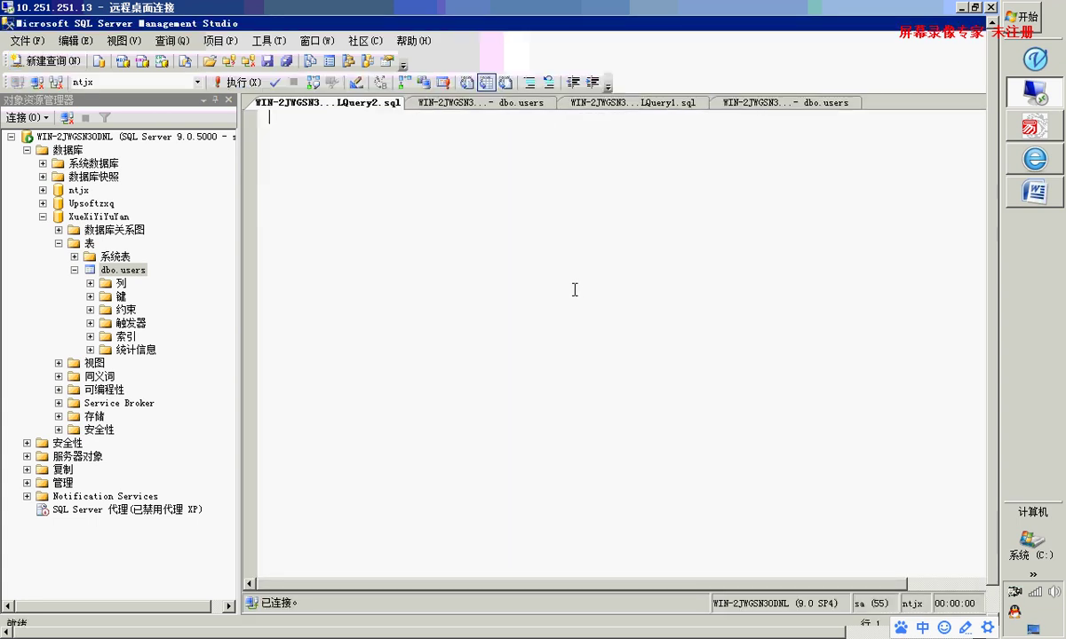
# Set the query window's database to XueXiYiYuYan
pyautogui.click(198, 82)
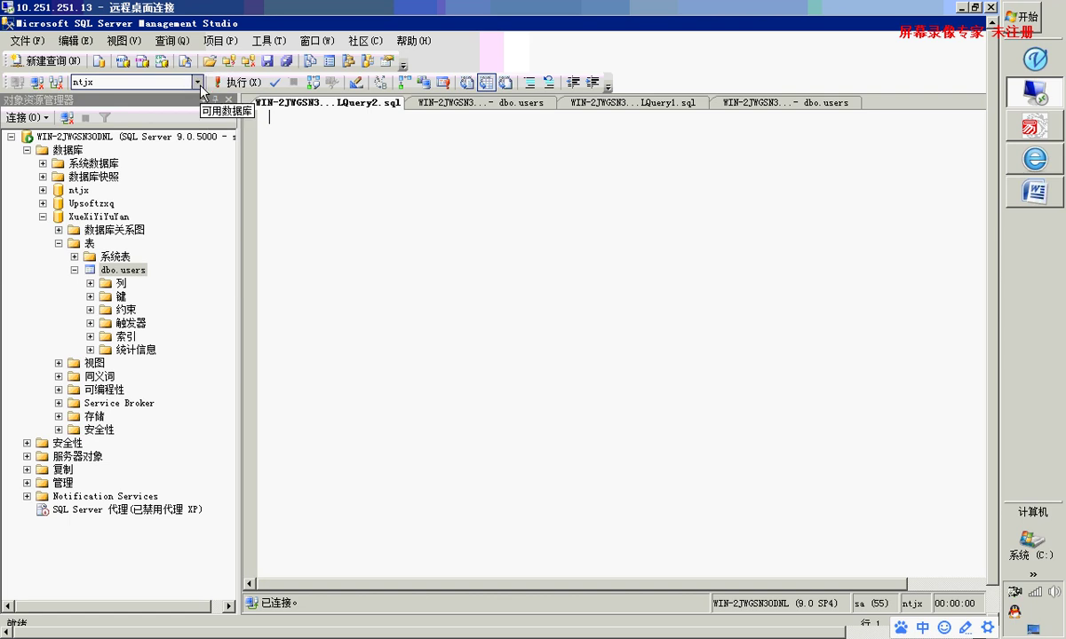
pyautogui.click(198, 82)
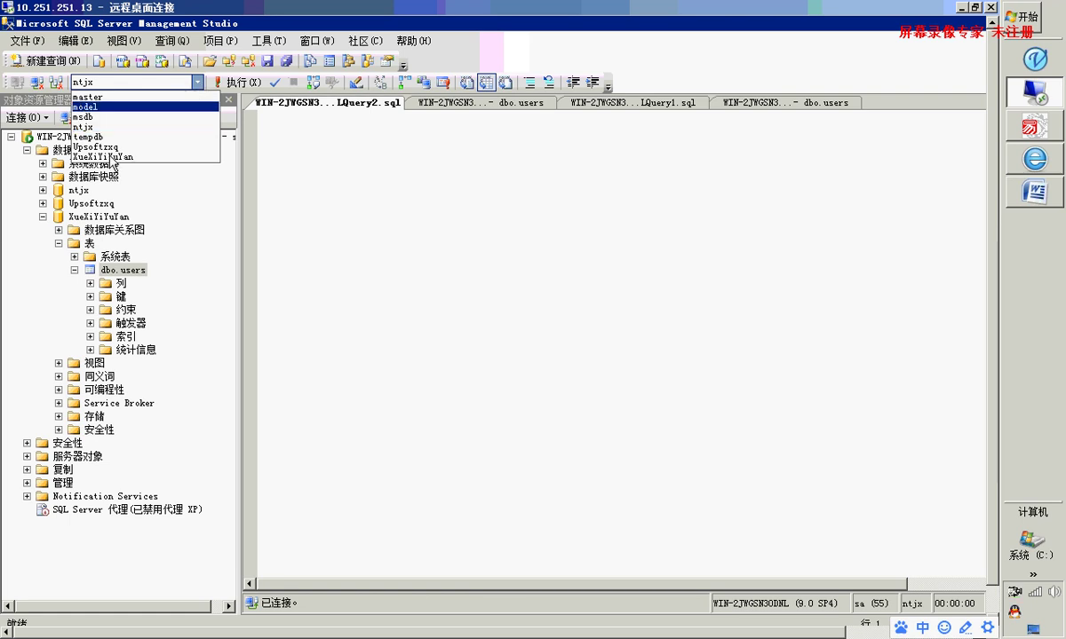
pyautogui.click(111, 157)
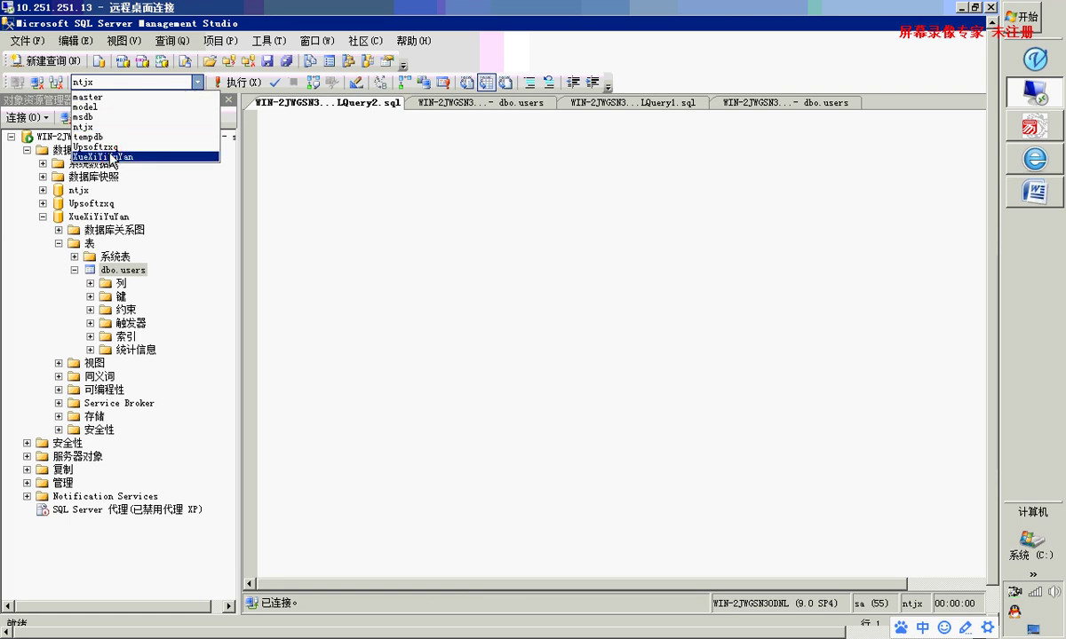
pyautogui.click(111, 157)
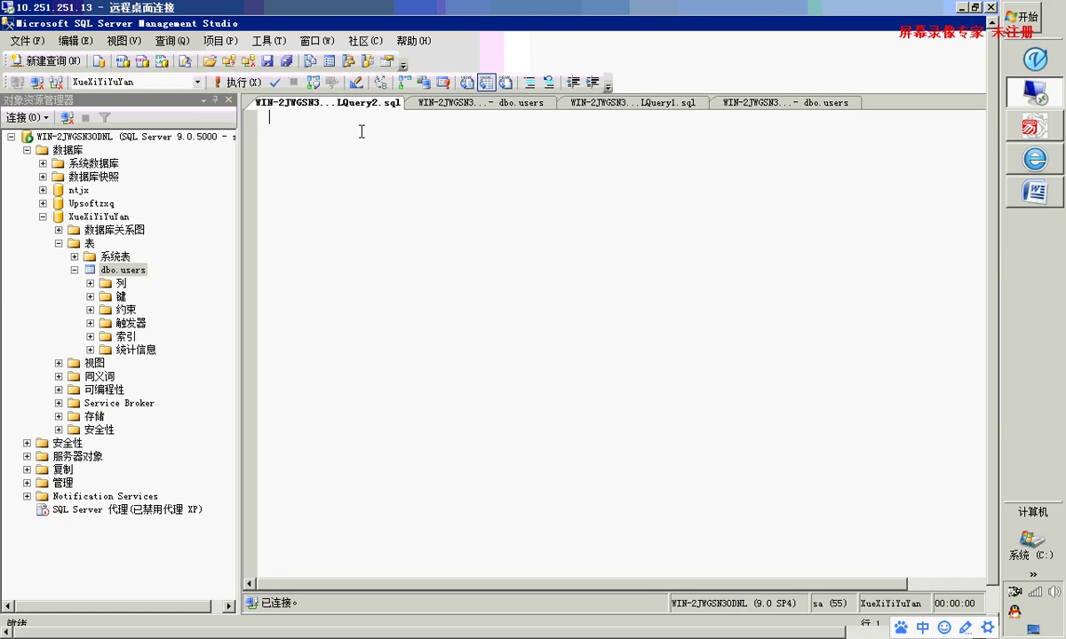
# Run select * from users and view the single returned row
pyautogui.write('selc')
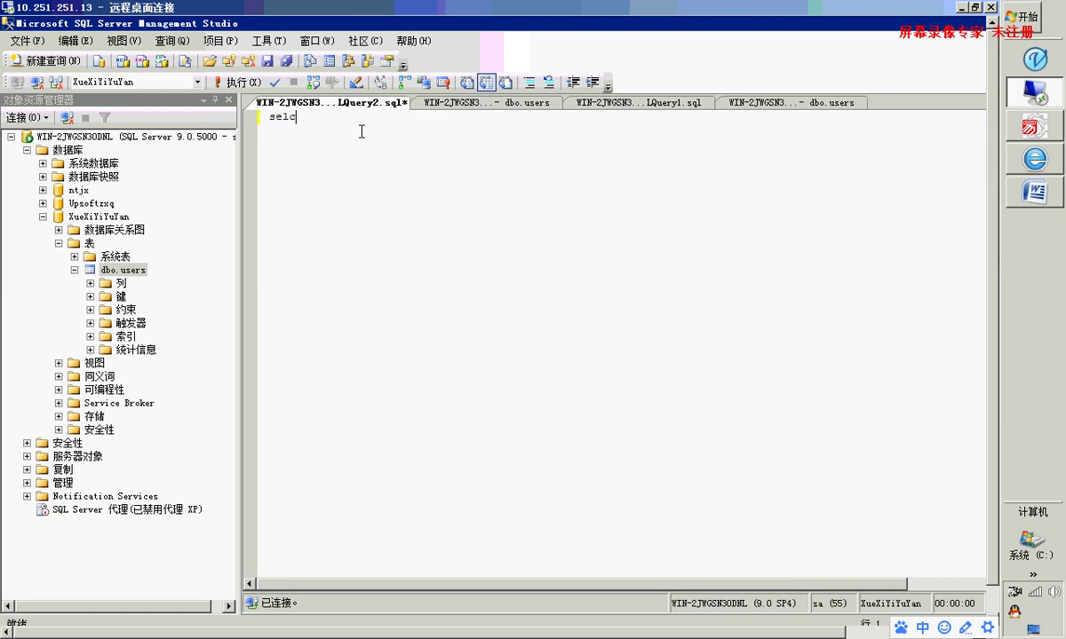
pyautogui.write('ect * from users')
pyautogui.click(223, 82)
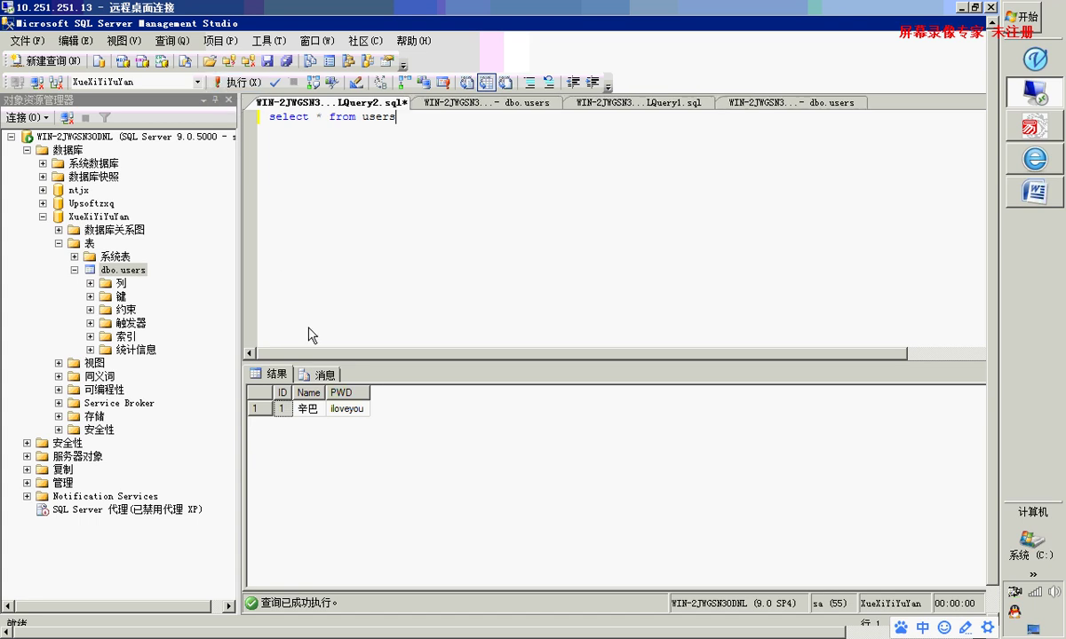
pyautogui.click(337, 410)
pyautogui.click(307, 409)
# Highlight select, * and from in the query, then point out the row's ID 1, Name and PWD
pyautogui.click(335, 117)
pyautogui.click(310, 116)
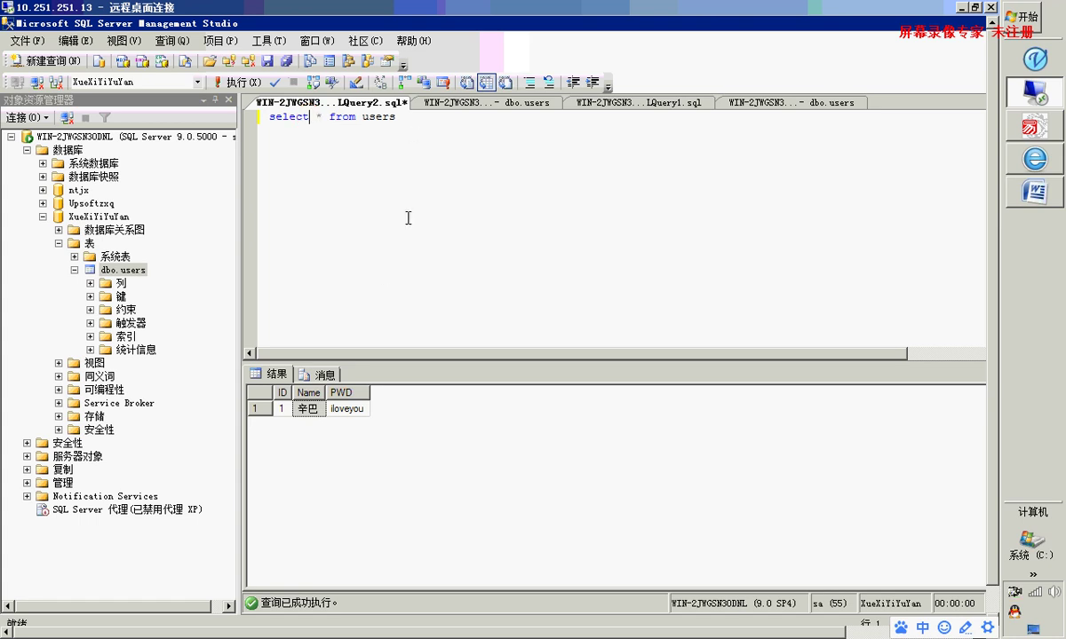
pyautogui.doubleClick(289, 116)
pyautogui.doubleClick(319, 116)
pyautogui.moveTo(329, 117); pyautogui.dragTo(405, 116)
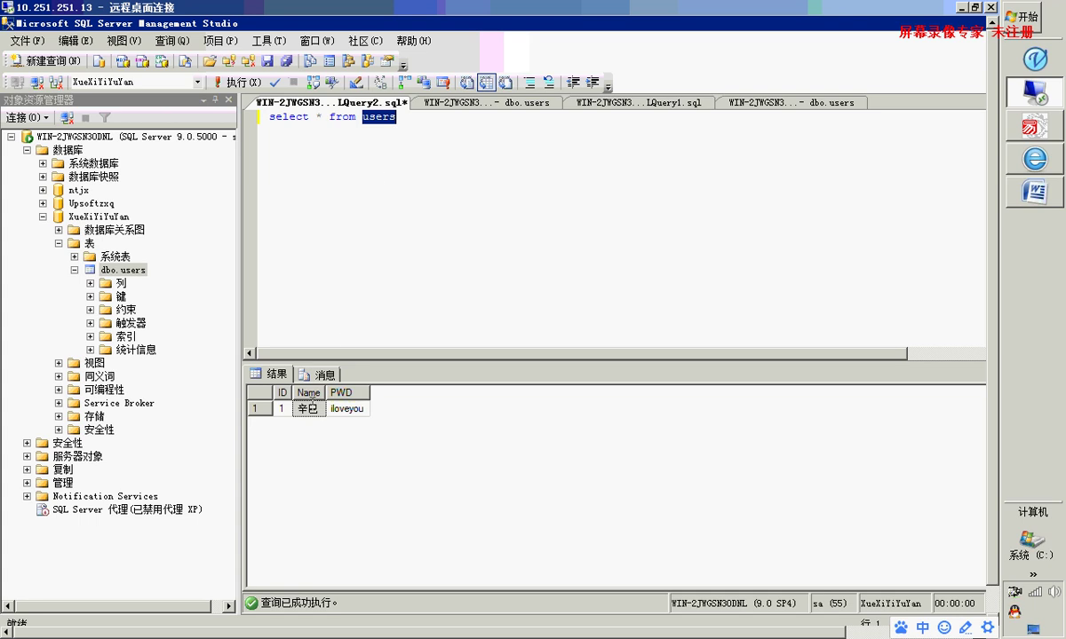
pyautogui.click(307, 412)
pyautogui.click(281, 408)
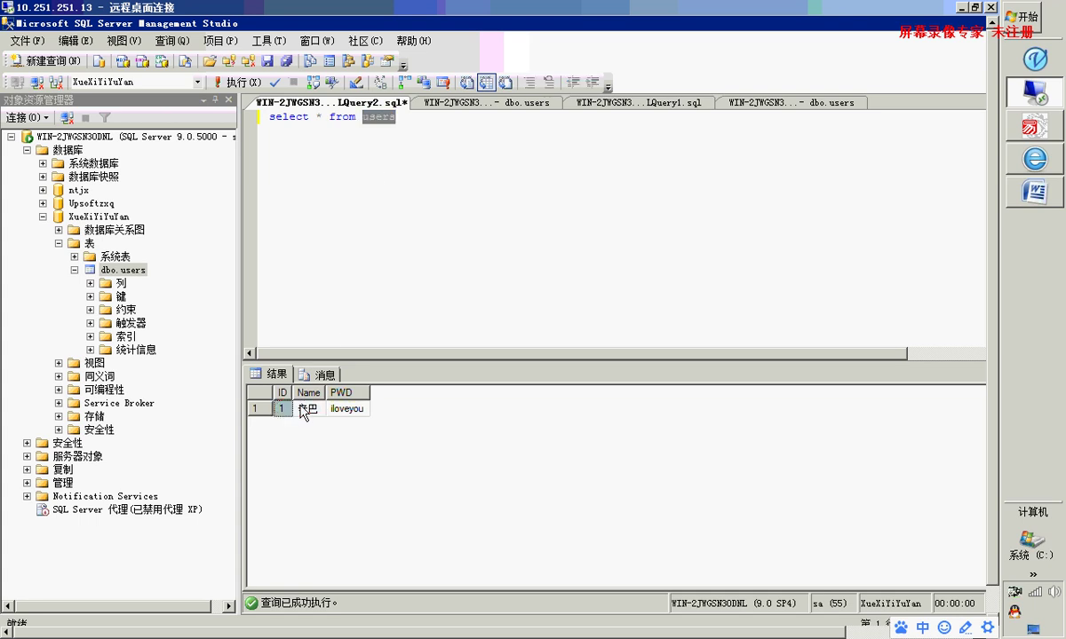
pyautogui.click(328, 411)
pyautogui.click(281, 408)
# Comment out the select * from users line with --
pyautogui.moveTo(420, 113); pyautogui.dragTo(267, 117)
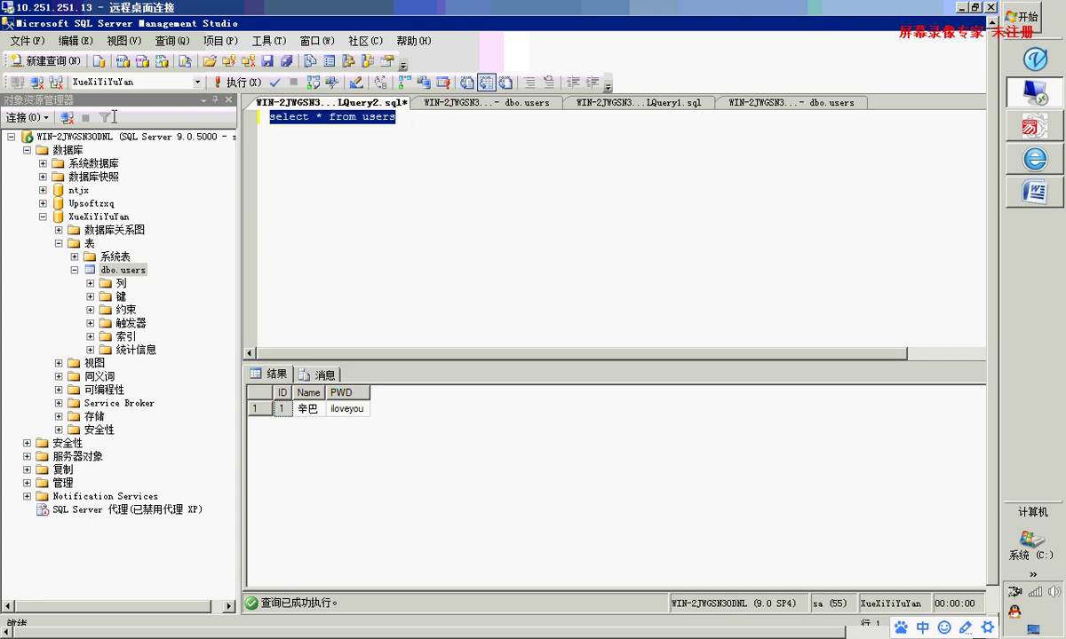
pyautogui.click(405, 159)
pyautogui.press('Return')
pyautogui.press('Return')
pyautogui.press('Return')
pyautogui.press('Return')
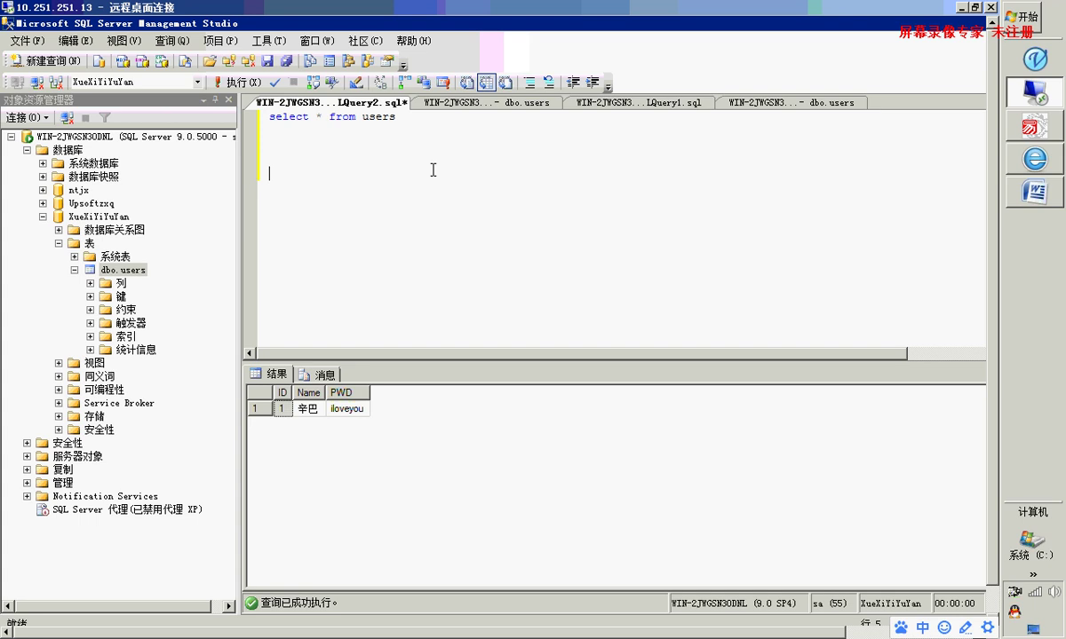
pyautogui.click(272, 118)
pyautogui.write('--')
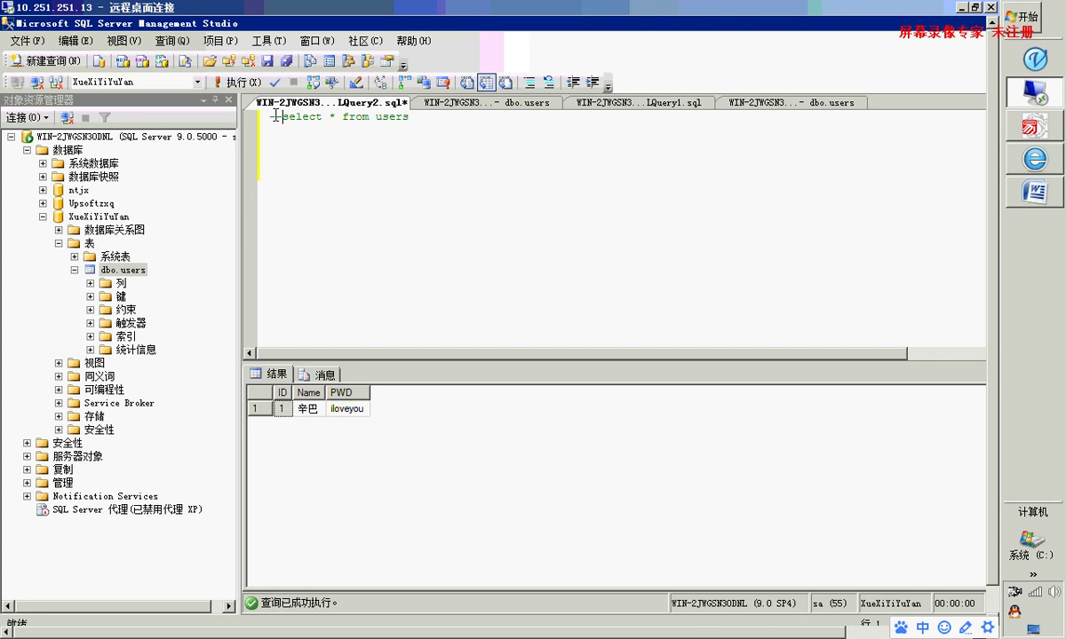